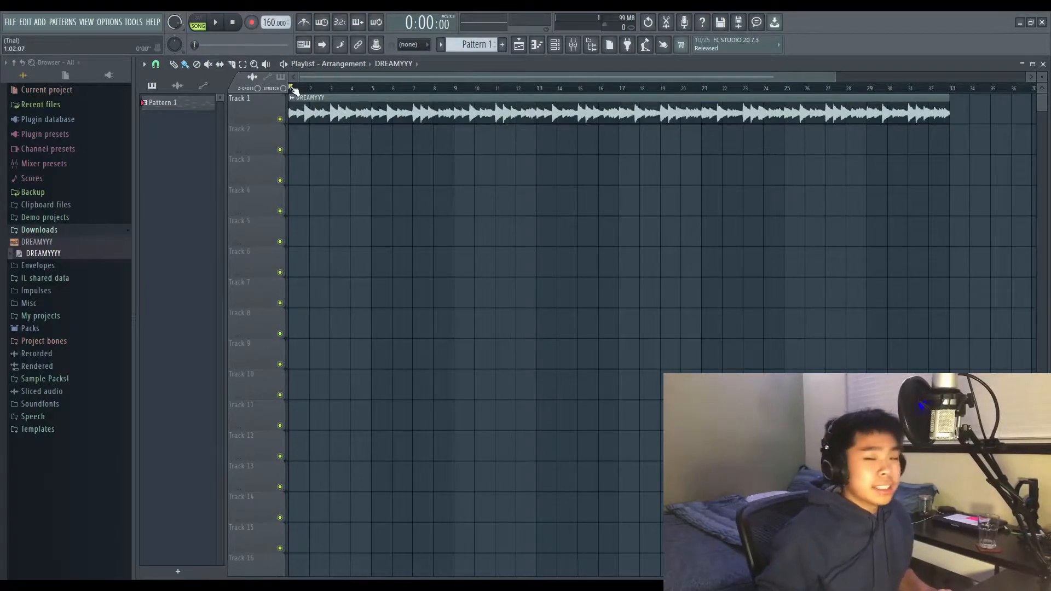
Play the DREAMYYY loop from the start of the playlist to hear the sample.
{"action": "key", "text": "space"}
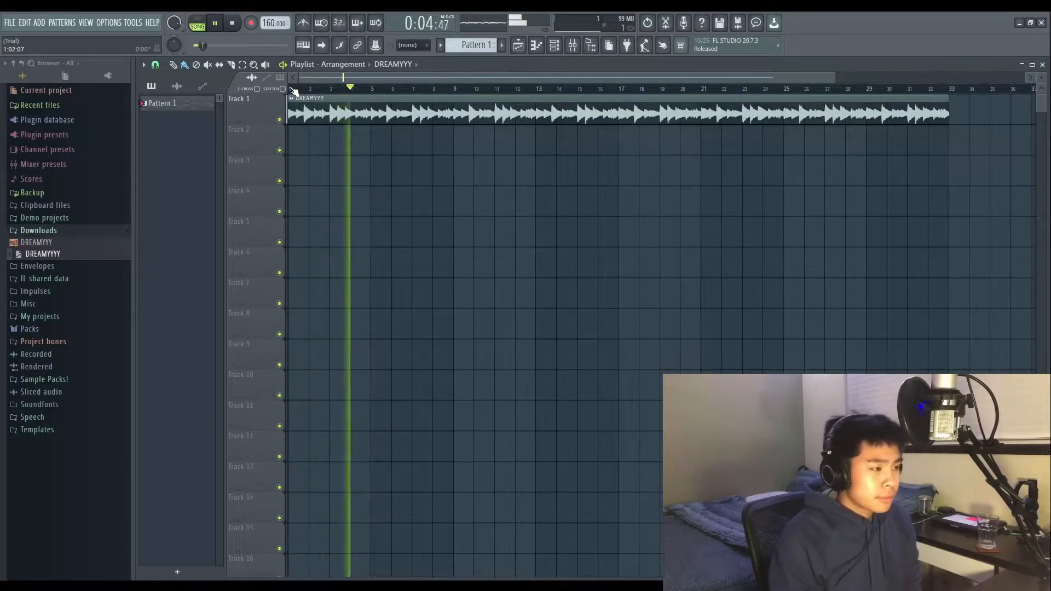
{"action": "left_click", "coordinate": [453, 89]}
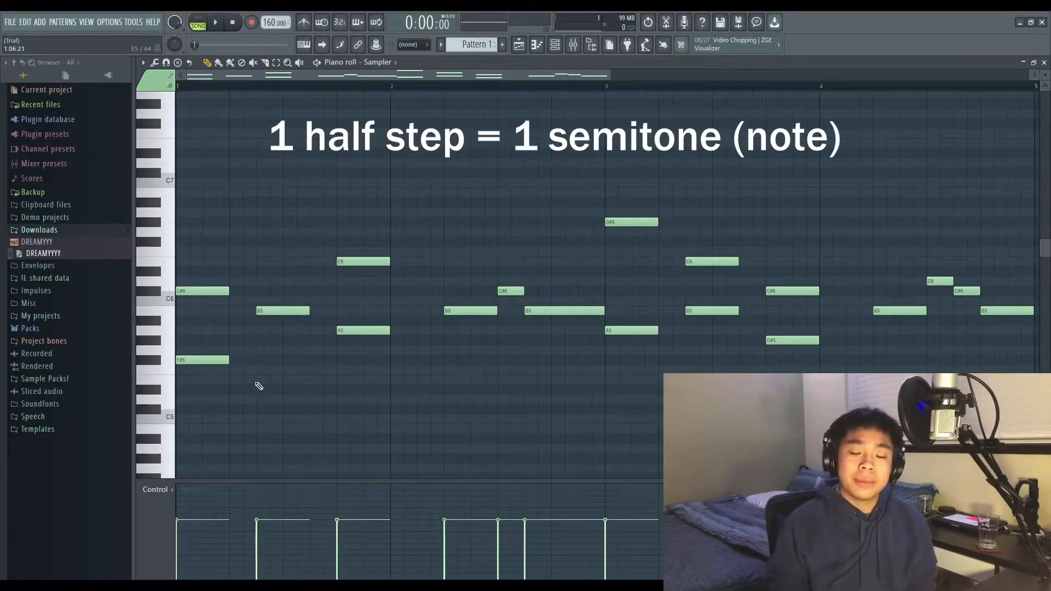
Audition neighbouring keys around F5 on the piano roll keyboard to hear a half step.
{"action": "left_click", "coordinate": [156, 365]}
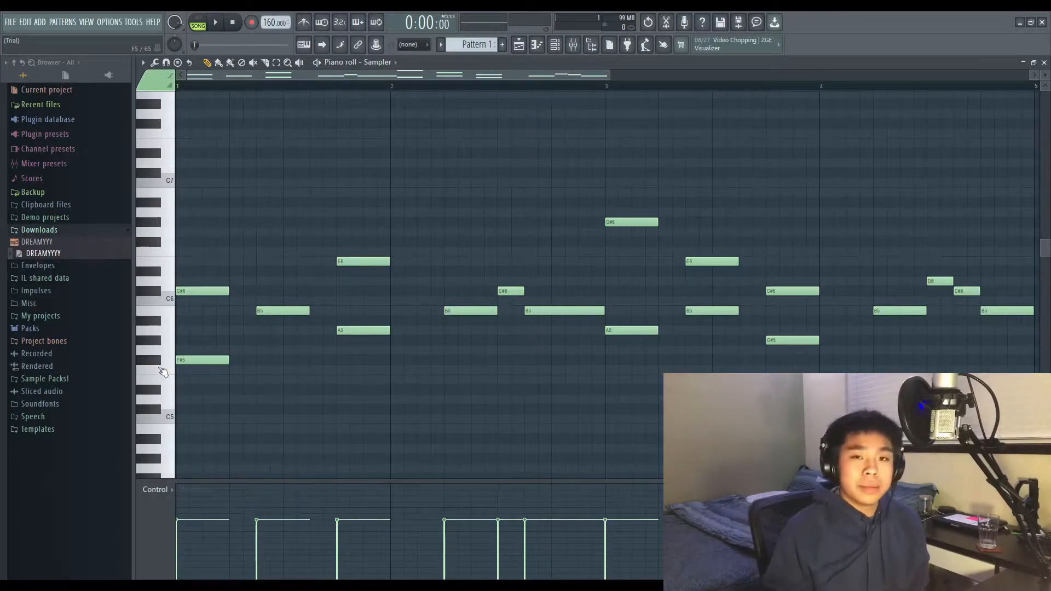
{"action": "left_click", "coordinate": [170, 371]}
{"action": "left_click", "coordinate": [170, 357]}
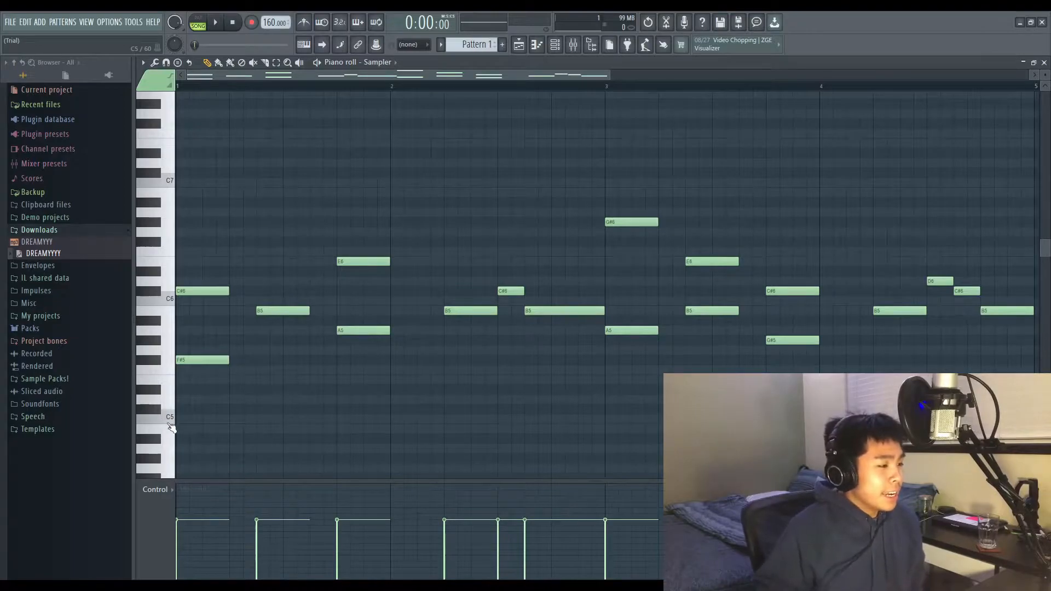
Audition the C major scale upward from C5 to B5 on the piano roll keyboard.
{"action": "mouse_move", "coordinate": [166, 311]}
{"action": "left_mouse_down"}
{"action": "mouse_move", "coordinate": [165, 445]}
{"action": "mouse_move", "coordinate": [169, 422]}
{"action": "left_mouse_up"}
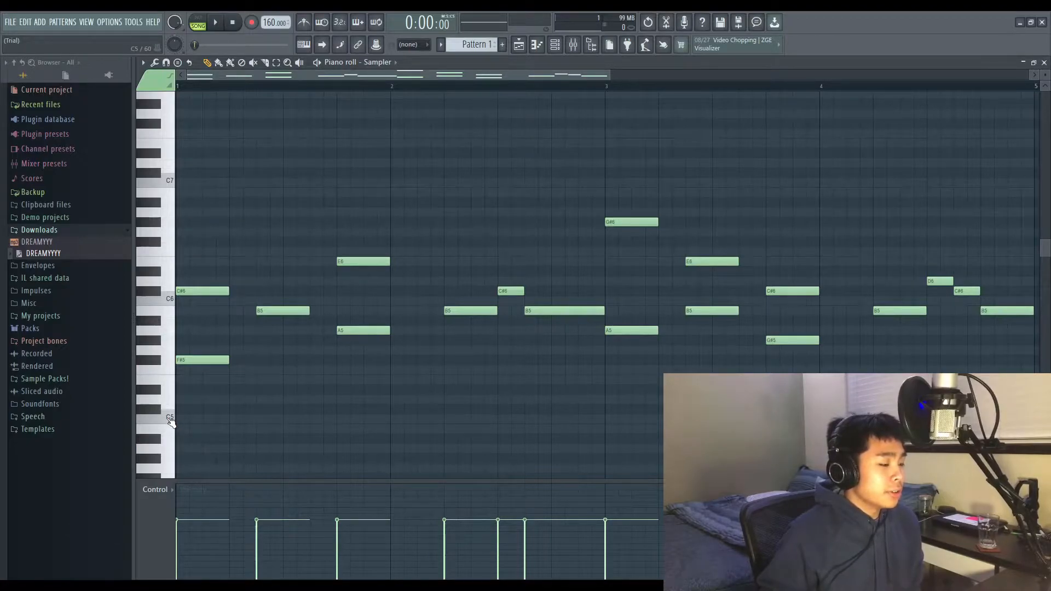
{"action": "left_click_drag", "start_coordinate": [170, 421], "coordinate": [170, 415]}
{"action": "left_click", "coordinate": [169, 401]}
{"action": "left_click", "coordinate": [163, 379]}
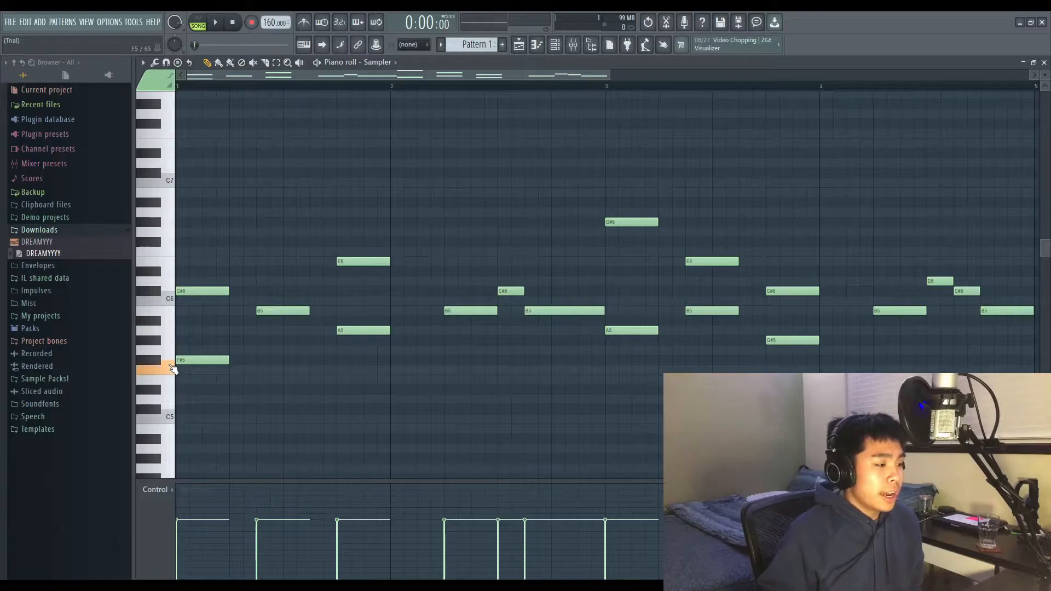
{"action": "left_click", "coordinate": [165, 351]}
{"action": "left_click", "coordinate": [166, 331]}
{"action": "left_click", "coordinate": [156, 311]}
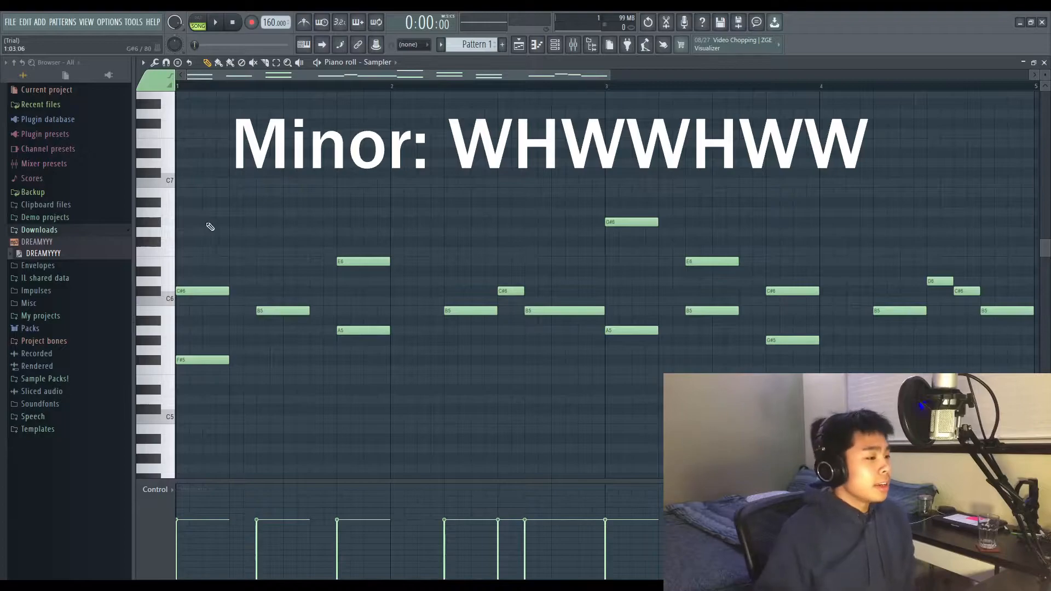
Audition F#5, G#5 and A5 on the piano roll keyboard as the start of the F# minor scale.
{"action": "left_click", "coordinate": [161, 366]}
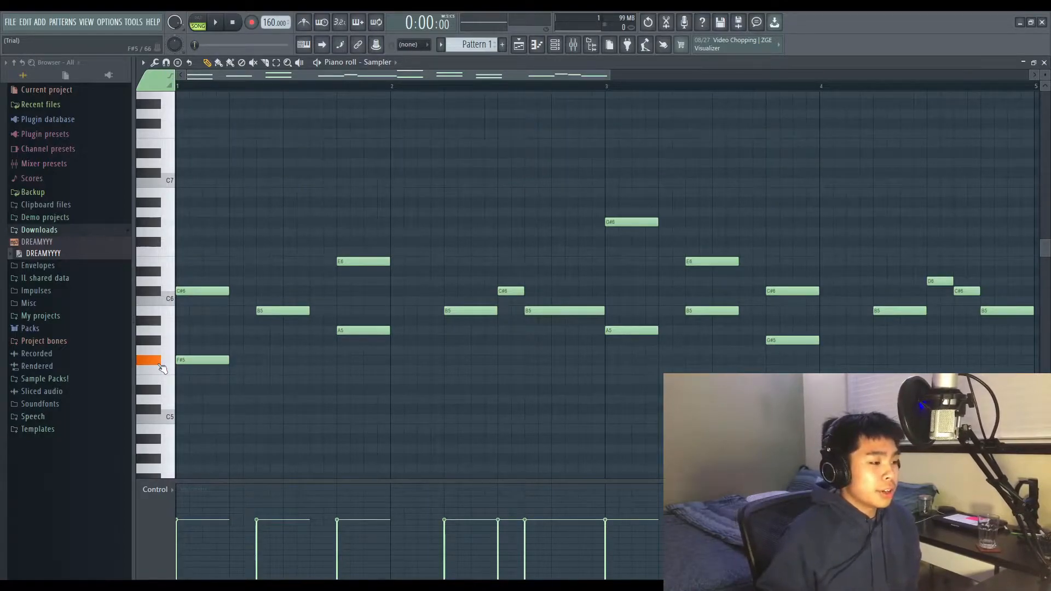
{"action": "left_click", "coordinate": [155, 342]}
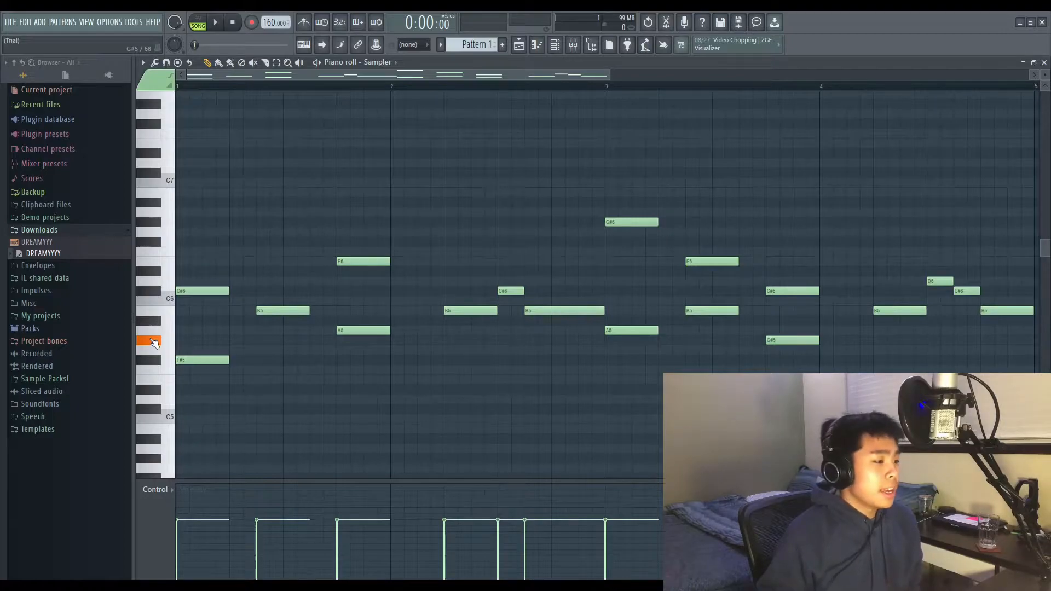
{"action": "left_click", "coordinate": [163, 331]}
{"action": "left_click", "coordinate": [162, 335]}
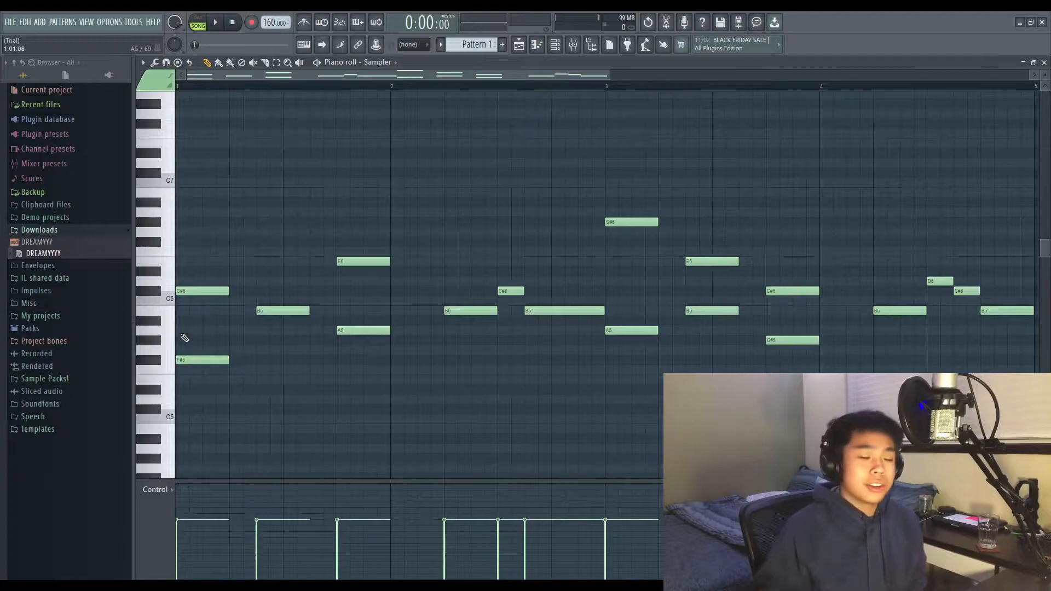
Add short A5, B5, G#5, E6, D6 and F#6 notes at the start of bar 1 to fill out the F# minor scale.
{"action": "left_click_drag", "start_coordinate": [185, 332], "coordinate": [168, 333]}
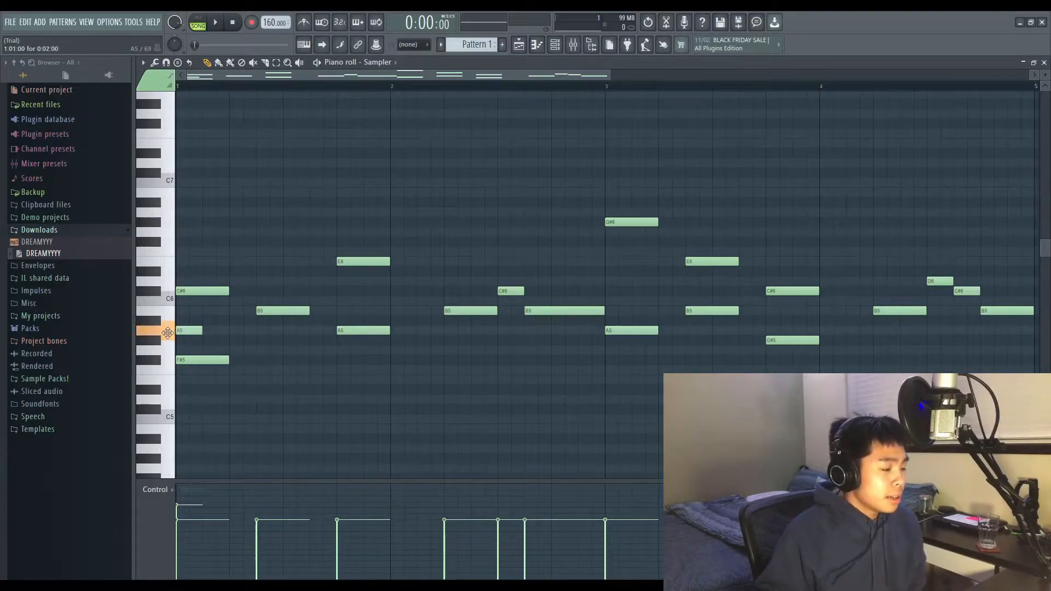
{"action": "left_click", "coordinate": [184, 314]}
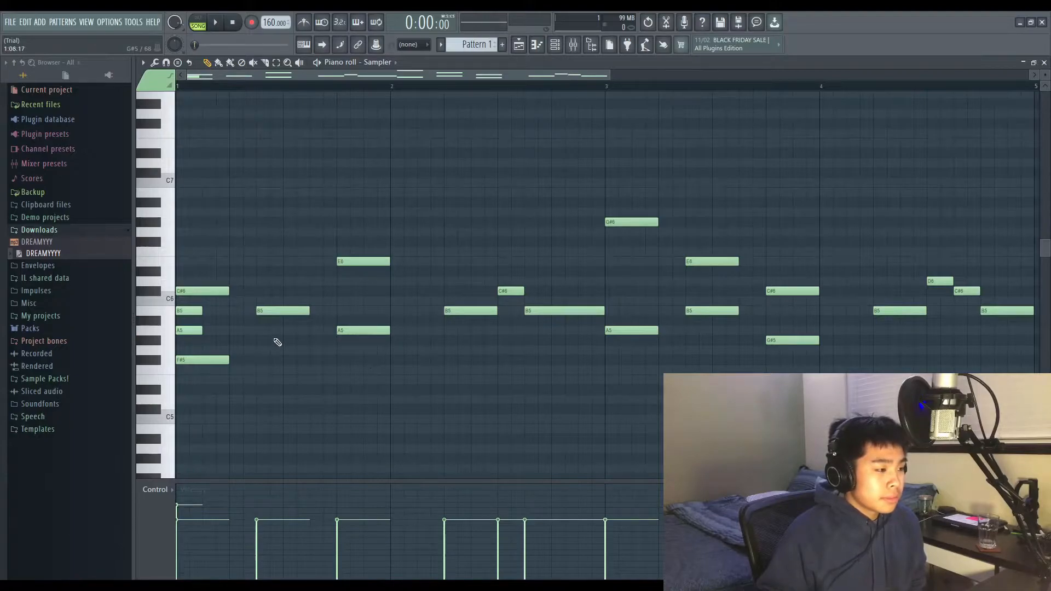
{"action": "left_click", "coordinate": [177, 340]}
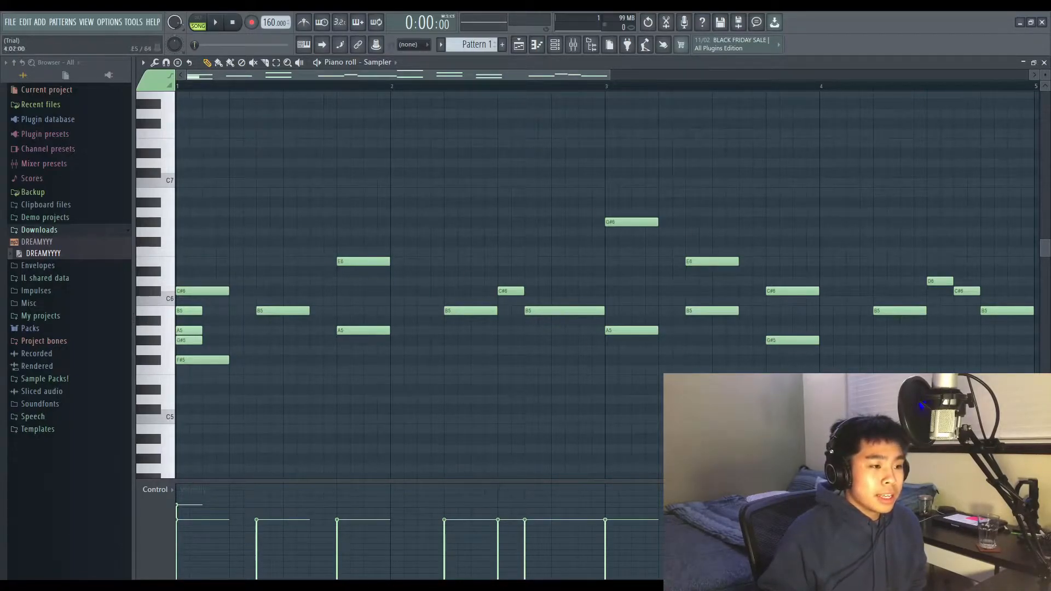
{"action": "left_click", "coordinate": [183, 263]}
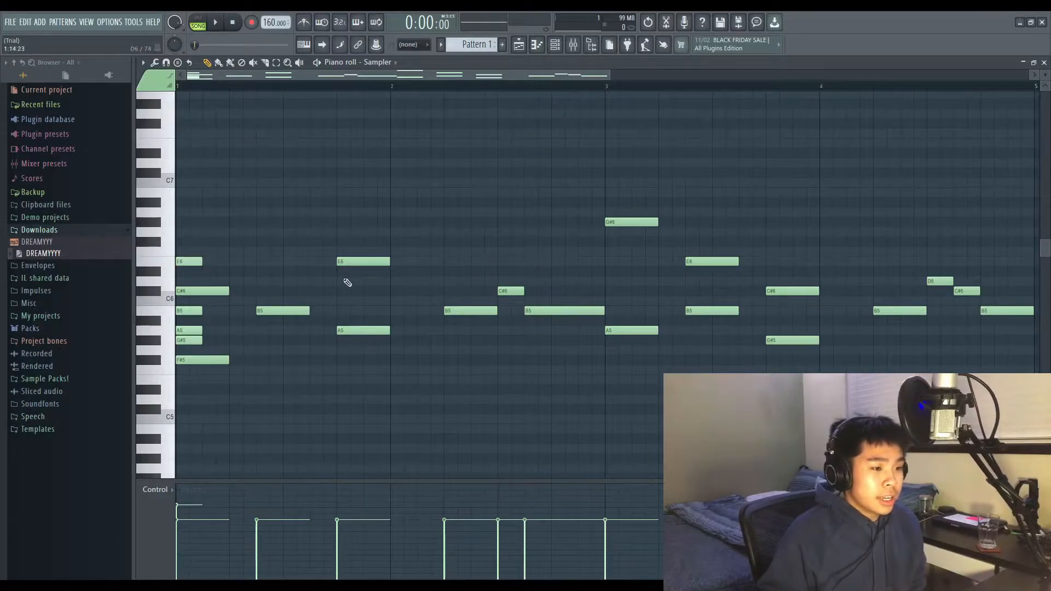
{"action": "left_click", "coordinate": [183, 280]}
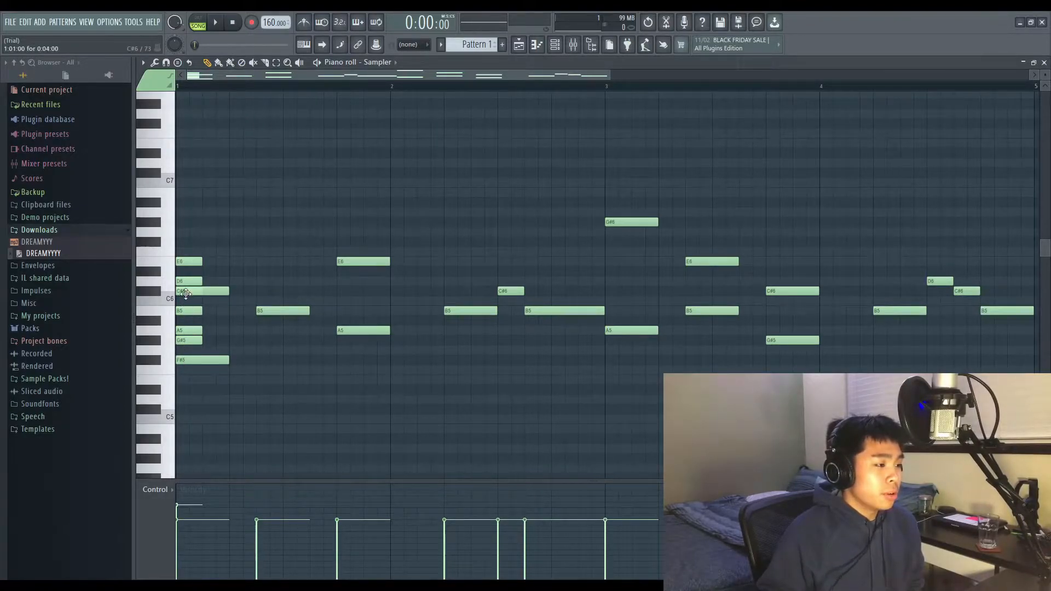
{"action": "left_click", "coordinate": [183, 241]}
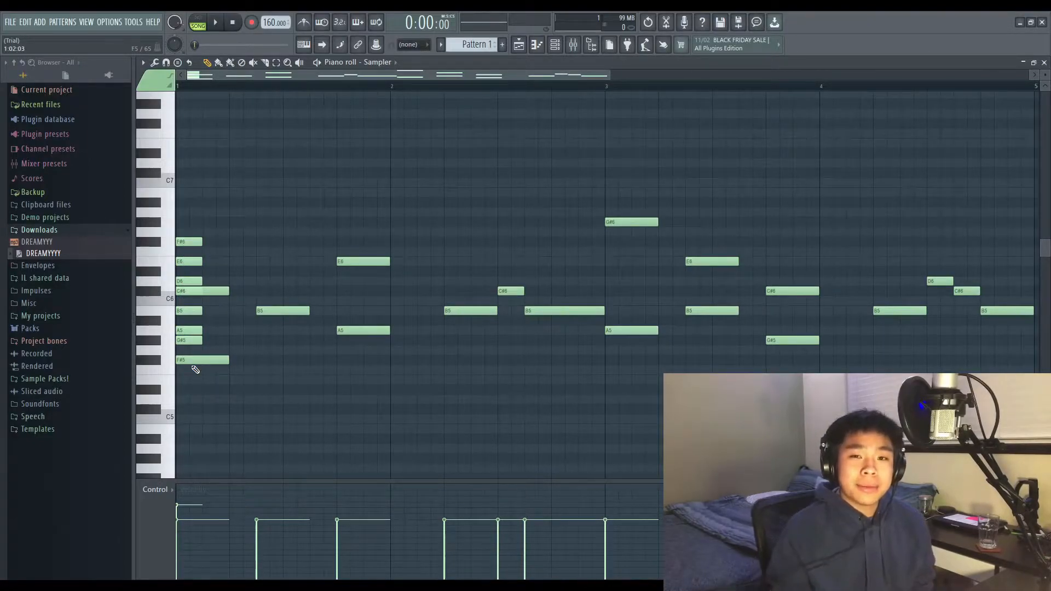
Delete the short G#5, A5, B5, D6, E6 and F#6 notes at the start of bar 1.
{"action": "right_click", "coordinate": [186, 340]}
{"action": "right_click", "coordinate": [186, 330]}
{"action": "right_click", "coordinate": [187, 311]}
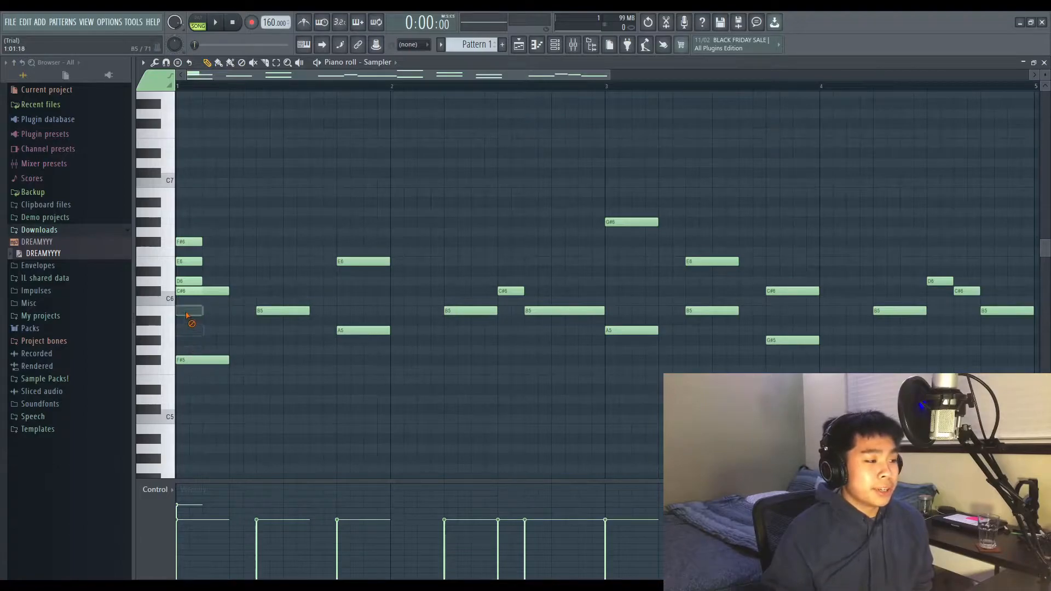
{"action": "right_click", "coordinate": [193, 280]}
{"action": "right_click", "coordinate": [192, 261]}
{"action": "right_click", "coordinate": [189, 241]}
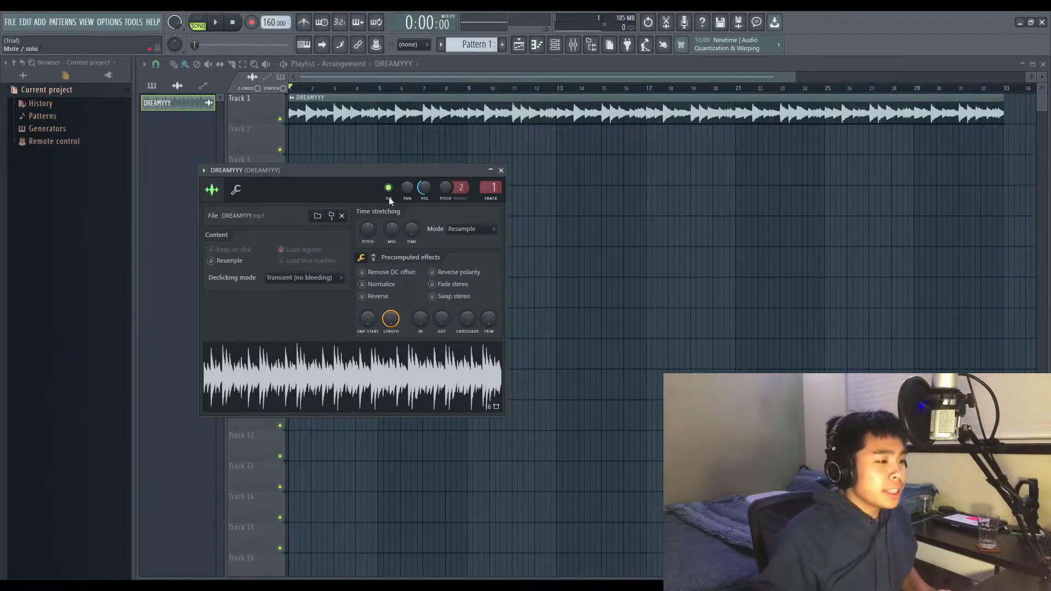
Close the sample's settings, place the playhead at bar 33 where the clip ends, and set the project tempo to 180 BPM.
{"action": "left_click", "coordinate": [501, 170]}
{"action": "left_click_drag", "start_coordinate": [1004, 89], "coordinate": [1009, 94]}
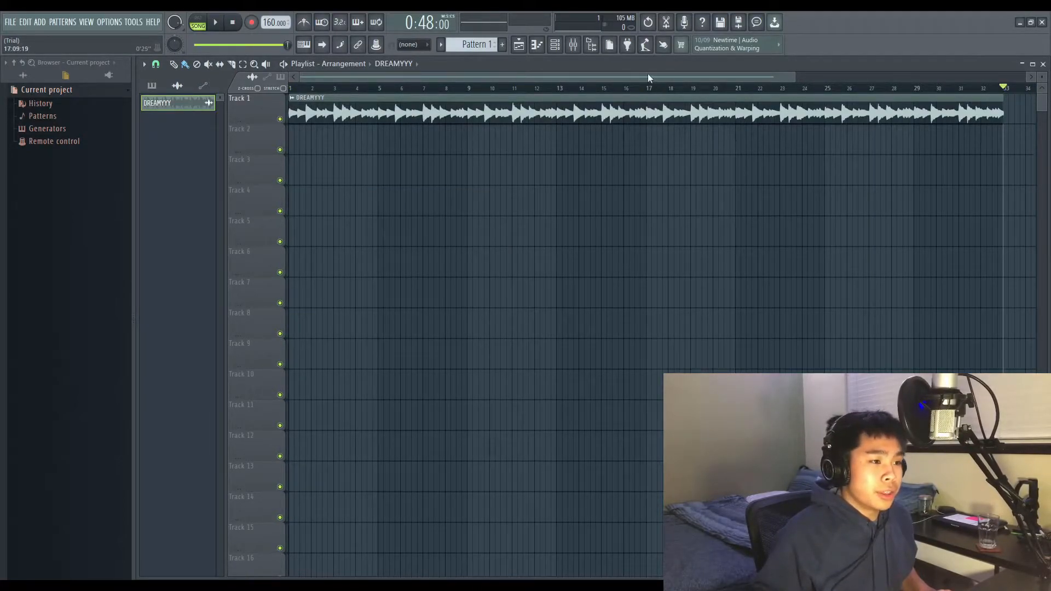
{"action": "left_click_drag", "start_coordinate": [649, 76], "coordinate": [751, 79]}
{"action": "left_click_drag", "start_coordinate": [276, 22], "coordinate": [276, 14]}
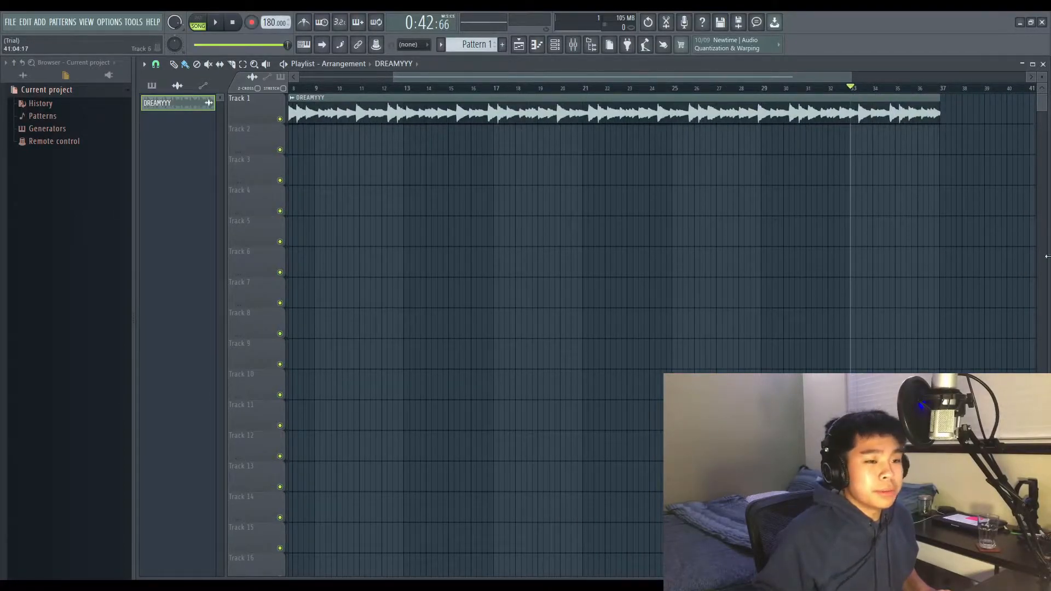
Set the DREAMYYY sample's time stretching mode to Stretch and shorten its time until the clip ends at bar 33.
{"action": "double_click", "coordinate": [854, 104]}
{"action": "left_click_drag", "start_coordinate": [423, 173], "coordinate": [557, 170]}
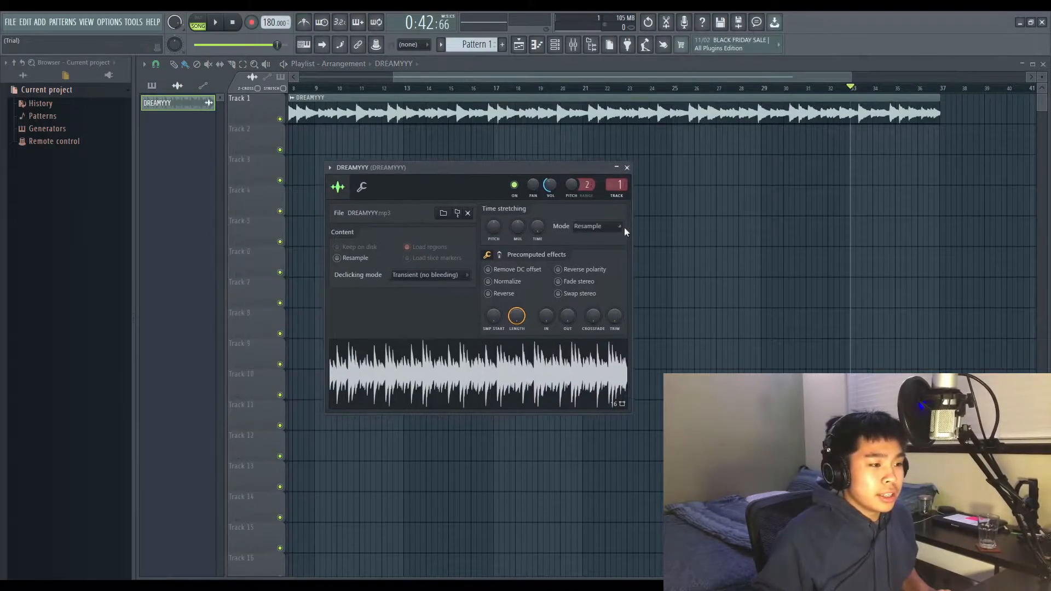
{"action": "left_click", "coordinate": [618, 227]}
{"action": "left_click", "coordinate": [598, 259]}
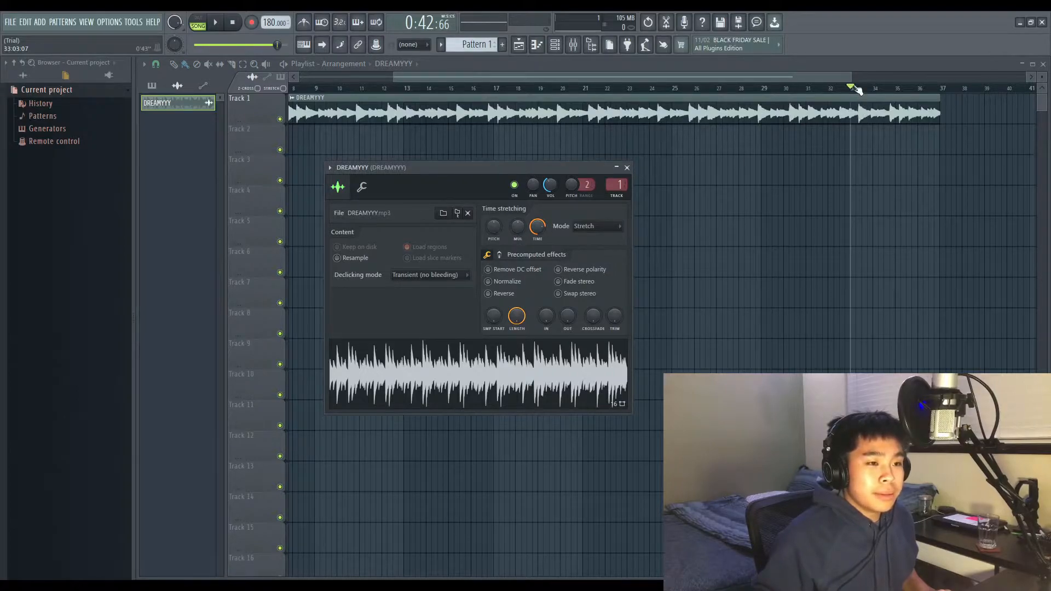
{"action": "left_click_drag", "start_coordinate": [537, 226], "coordinate": [538, 242]}
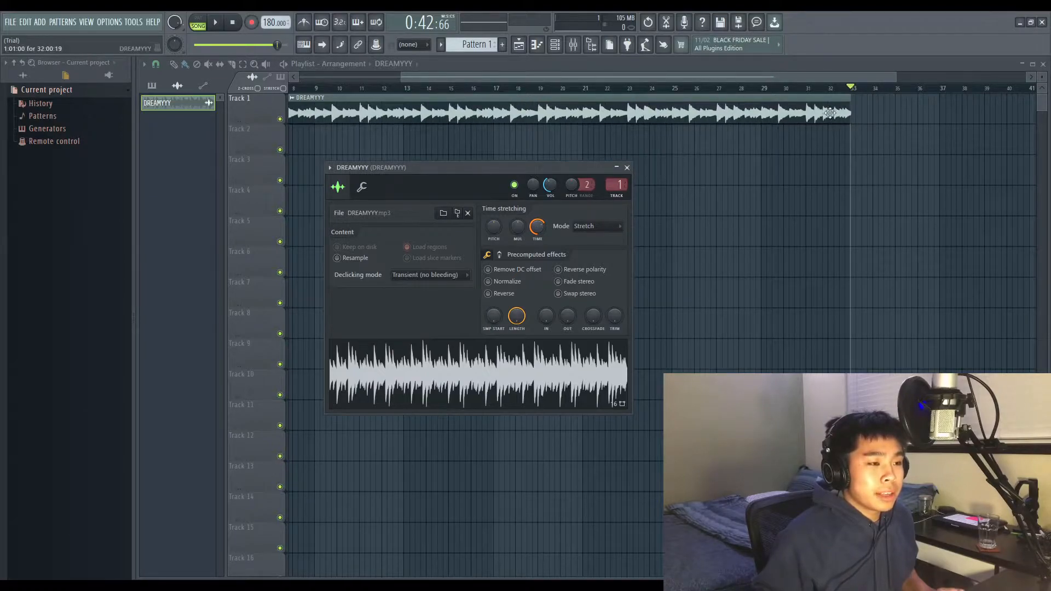
Play the time-stretched clip from the start of the playlist.
{"action": "left_click_drag", "start_coordinate": [524, 77], "coordinate": [411, 77]}
{"action": "left_click_drag", "start_coordinate": [297, 89], "coordinate": [253, 94]}
{"action": "key", "text": "space"}
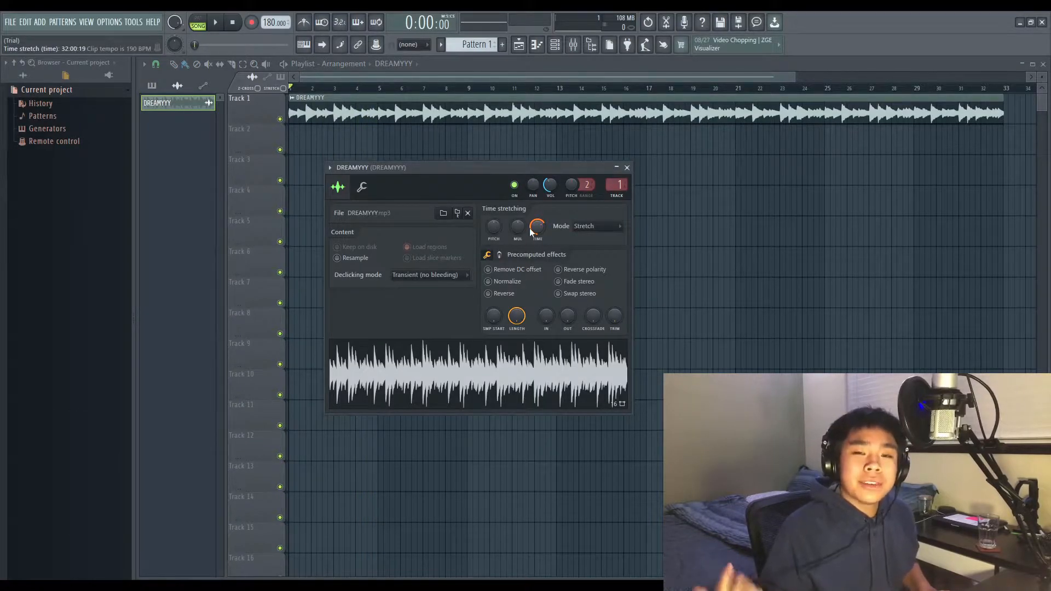
Lower the sample's time stretching pitch slightly, play the result, and close the sample's settings.
{"action": "scroll", "coordinate": [493, 225], "scroll_direction": "down", "scroll_amount": 3}
{"action": "key", "text": "space"}
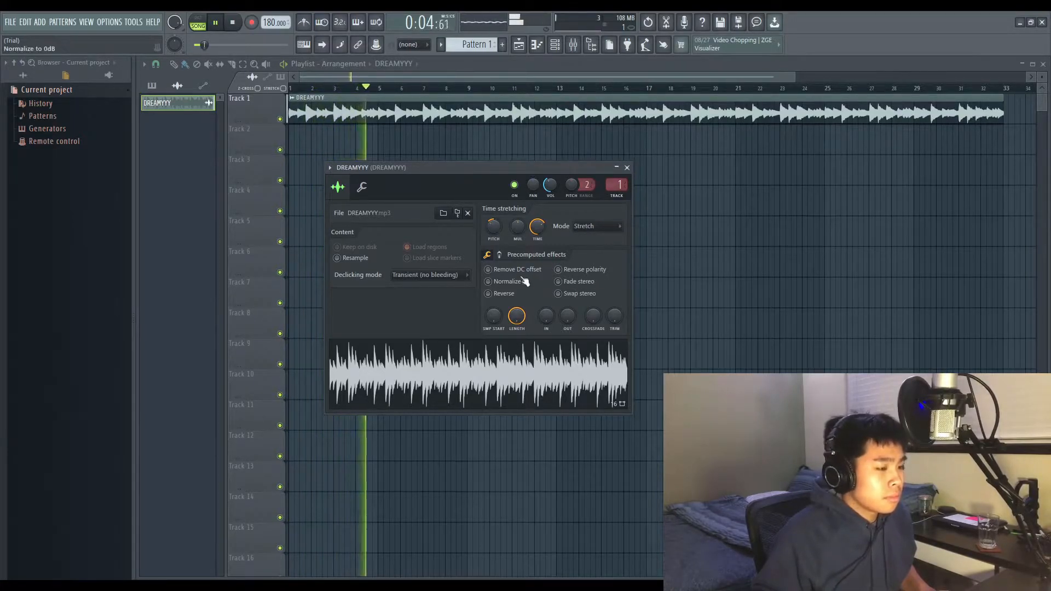
{"action": "left_click", "coordinate": [627, 168]}
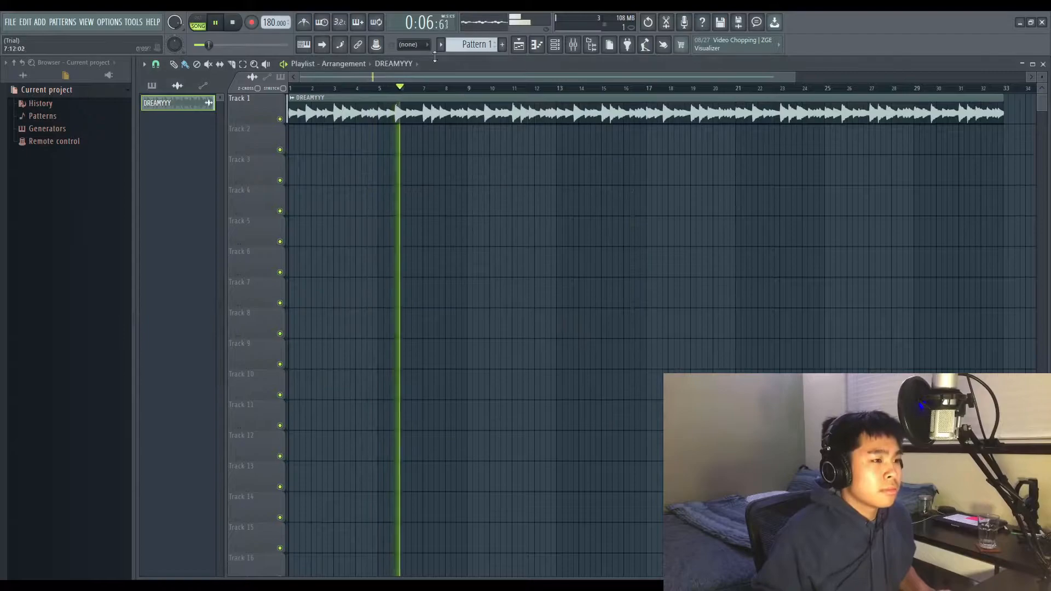
{"action": "left_click", "coordinate": [555, 44]}
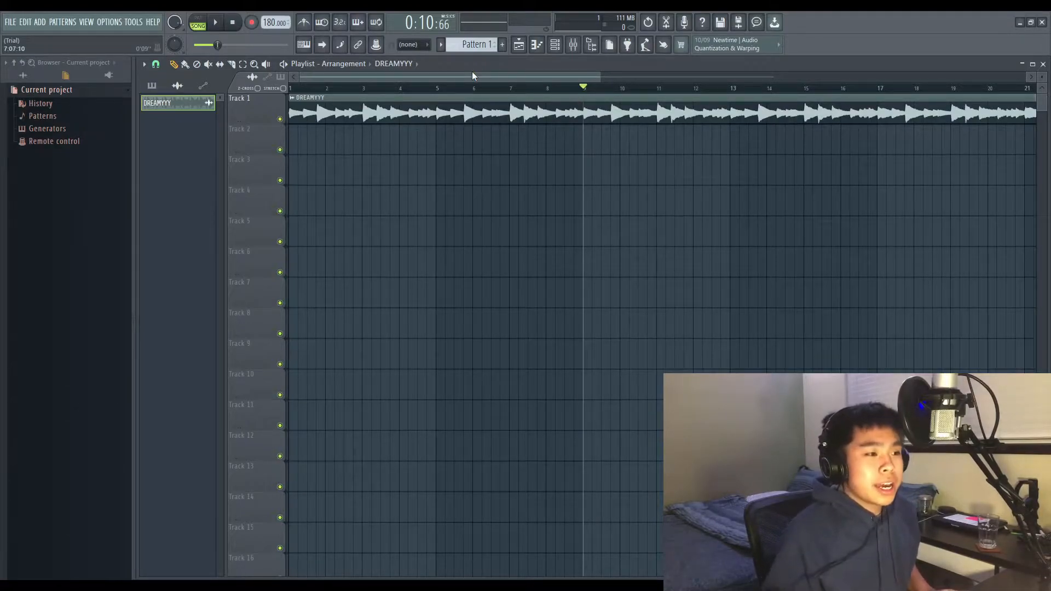
Place the playhead at bar 9 and audition the loop's second section from there.
{"action": "left_click_drag", "start_coordinate": [619, 87], "coordinate": [586, 91]}
{"action": "key", "text": "space"}
{"action": "key", "text": "space"}
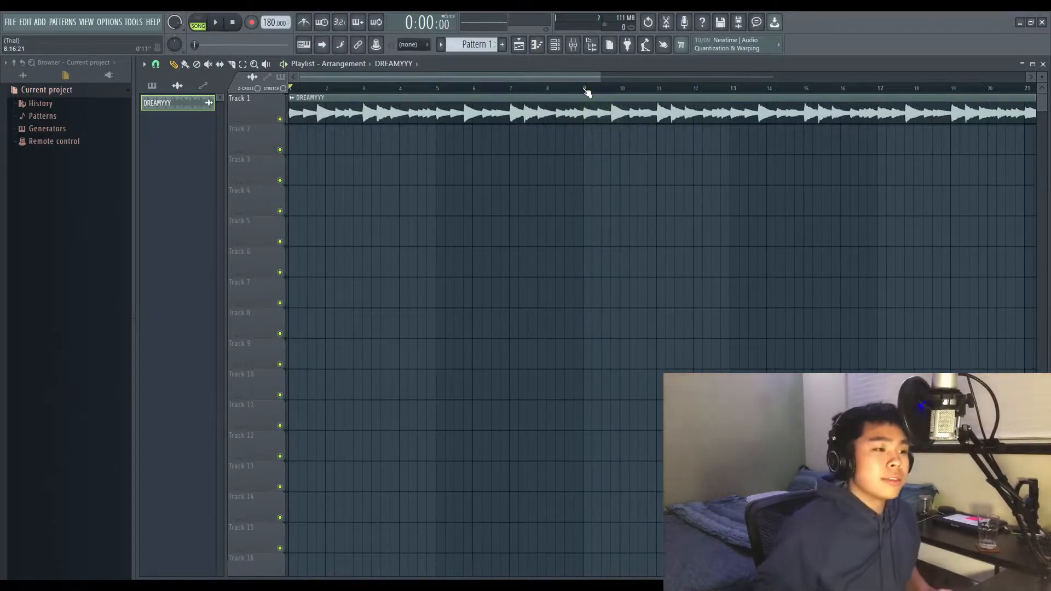
{"action": "left_click", "coordinate": [585, 89]}
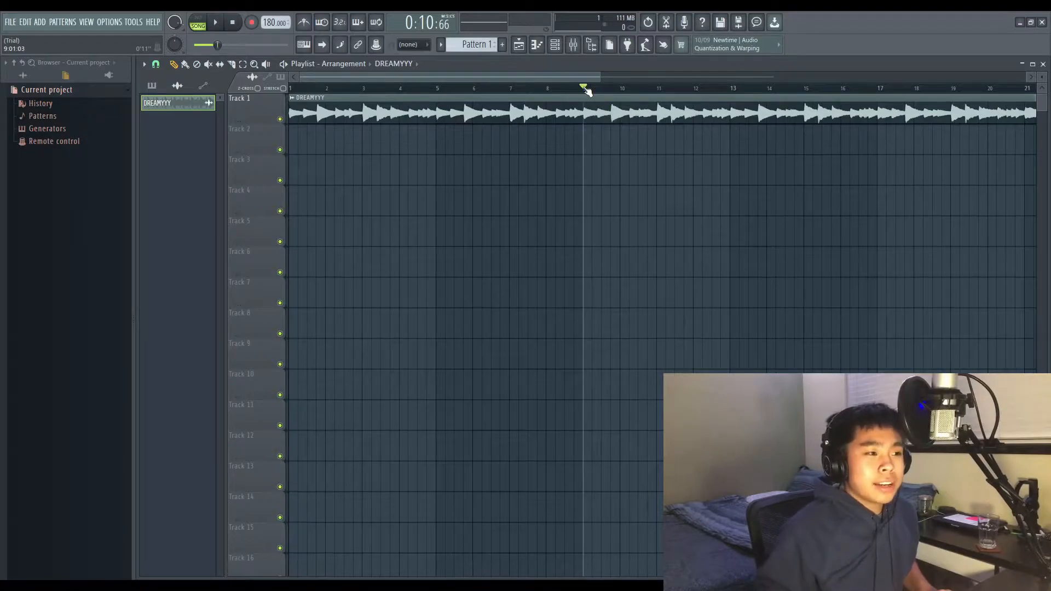
{"action": "left_click_drag", "start_coordinate": [639, 93], "coordinate": [586, 95]}
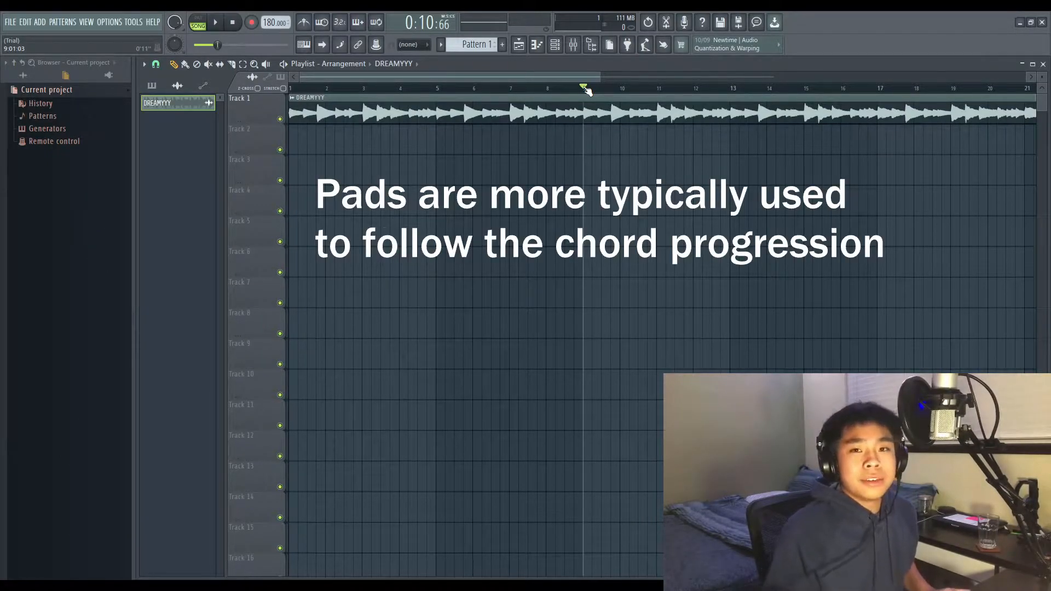
{"action": "key", "text": "space"}
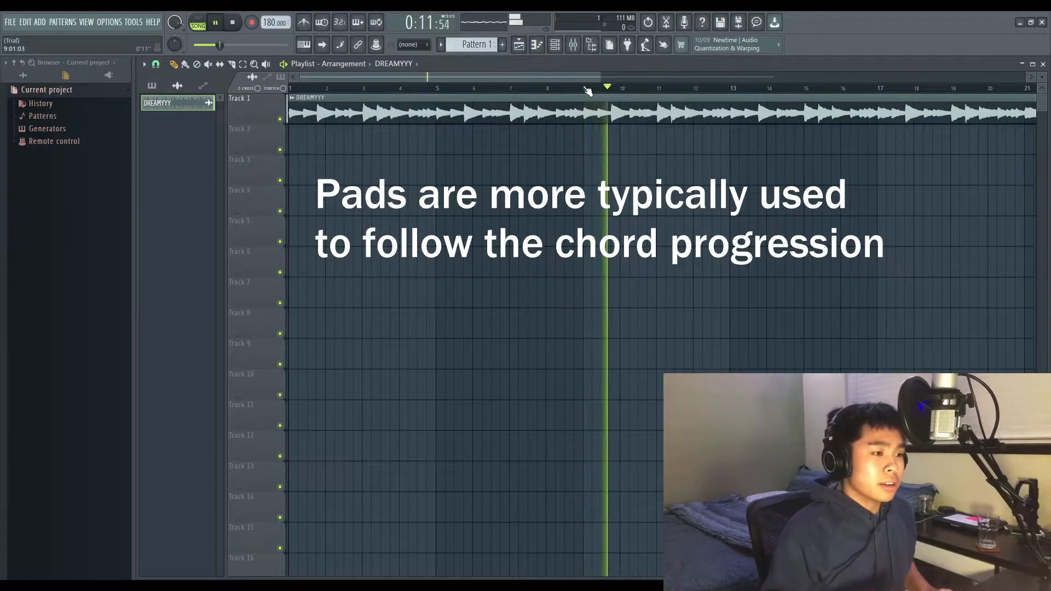
{"action": "key", "text": "space"}
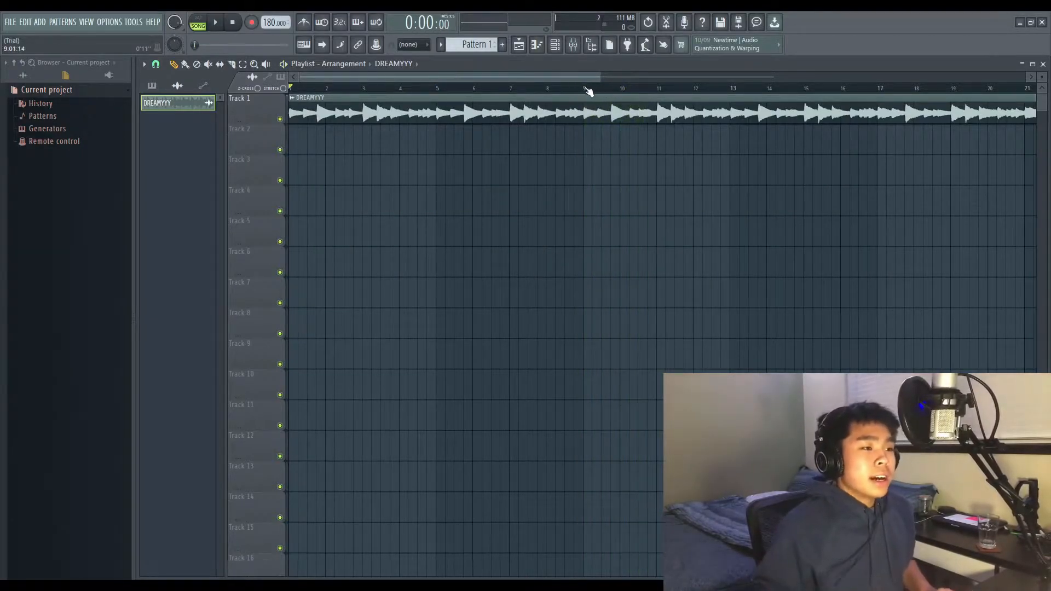
{"action": "left_click_drag", "start_coordinate": [581, 87], "coordinate": [583, 88]}
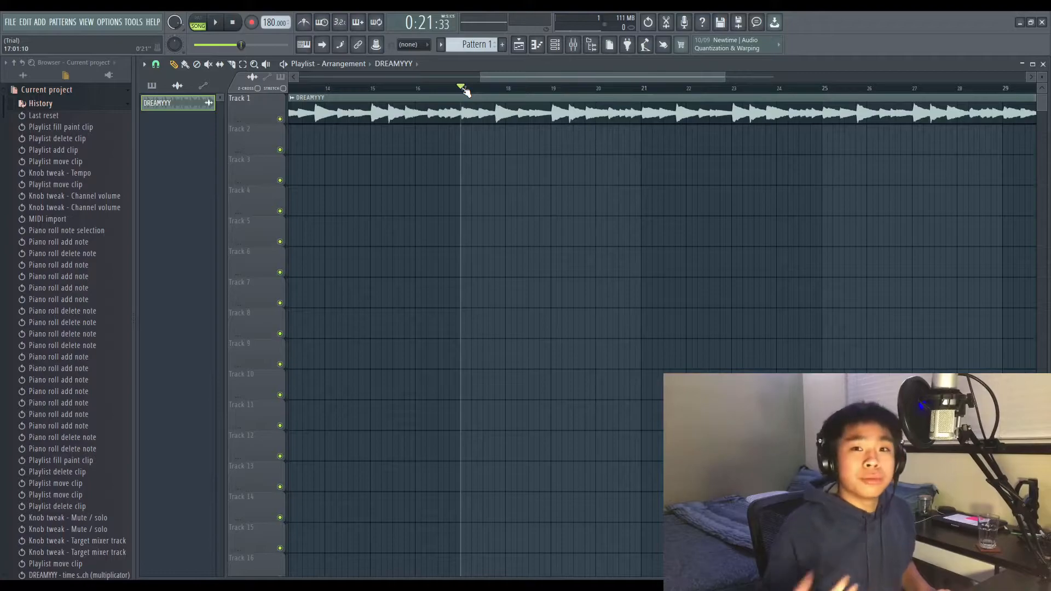
Audition the loop from bar 17, stop playback, and return the playhead to bar 17.
{"action": "key", "text": "space"}
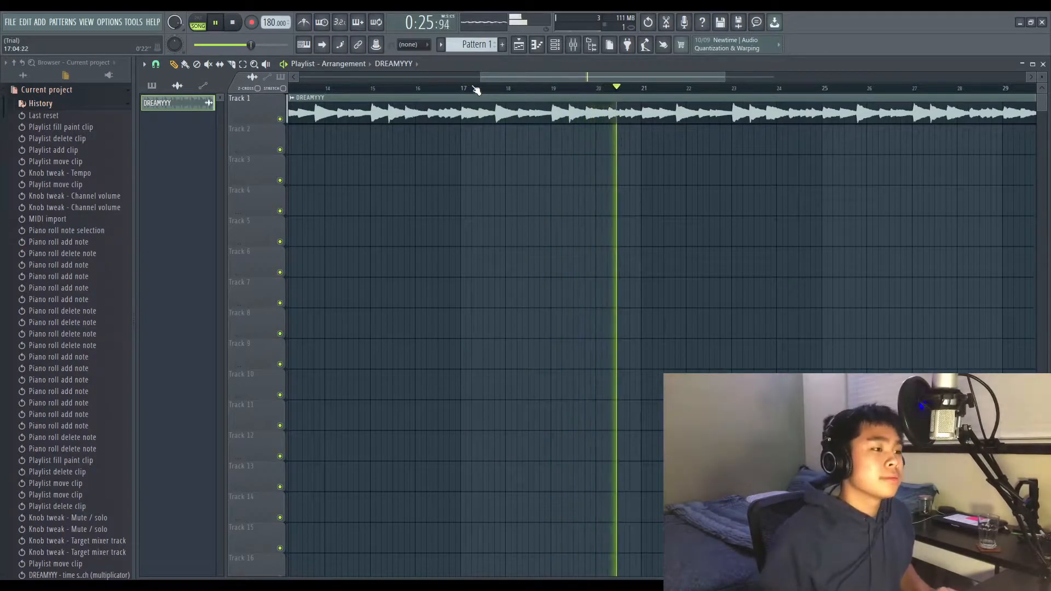
{"action": "key", "text": "space"}
{"action": "left_click", "coordinate": [462, 88]}
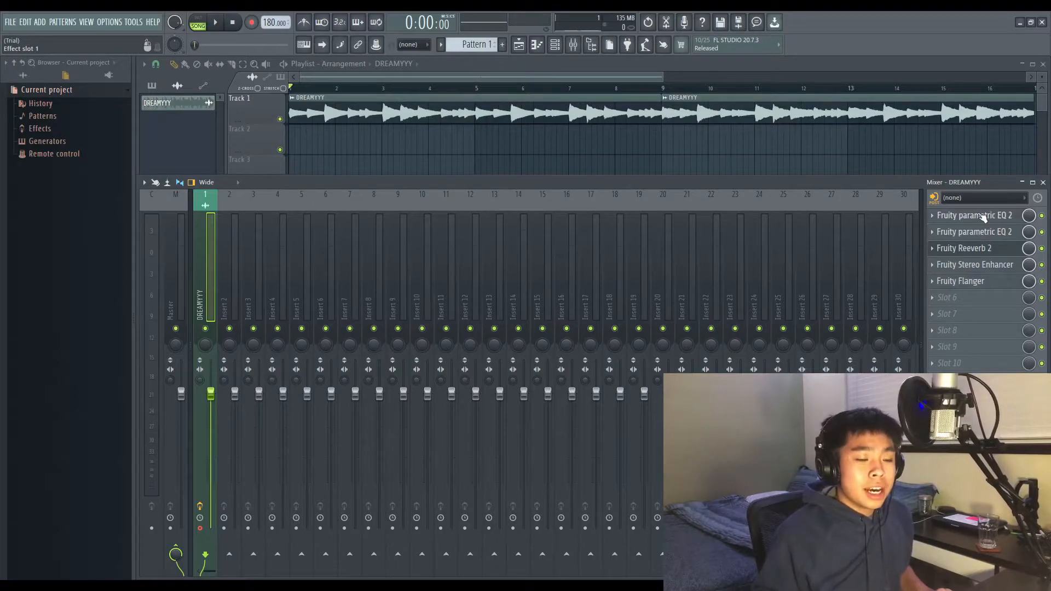
Inspect the parametric EQ, Fruity Reeverb 2 and Fruity Stereo Enhancer effects on the DREAMYYY mixer track.
{"action": "left_click", "coordinate": [981, 217]}
{"action": "left_click", "coordinate": [631, 183]}
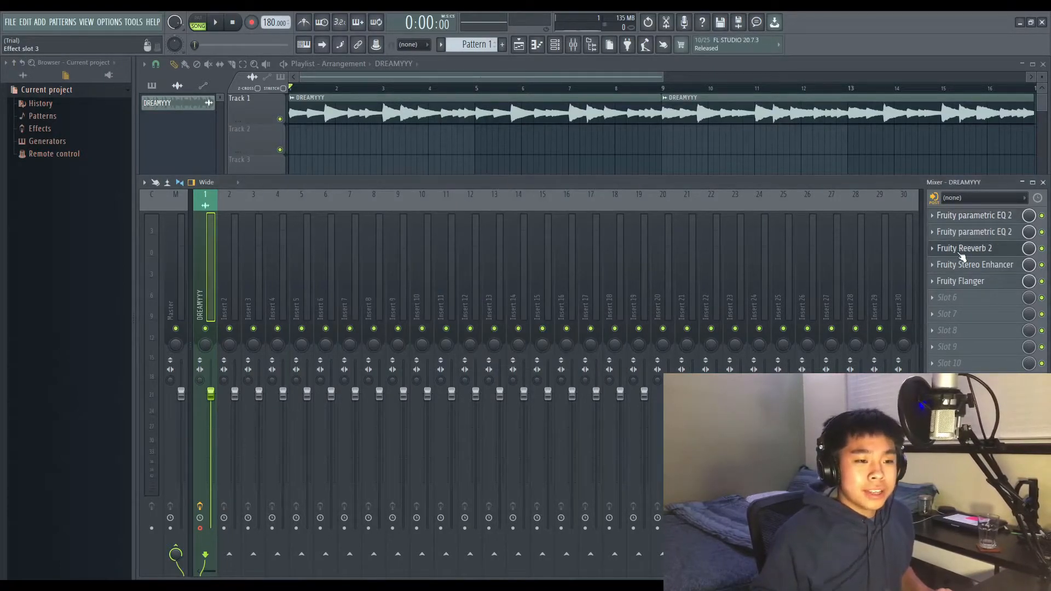
{"action": "left_click", "coordinate": [978, 263]}
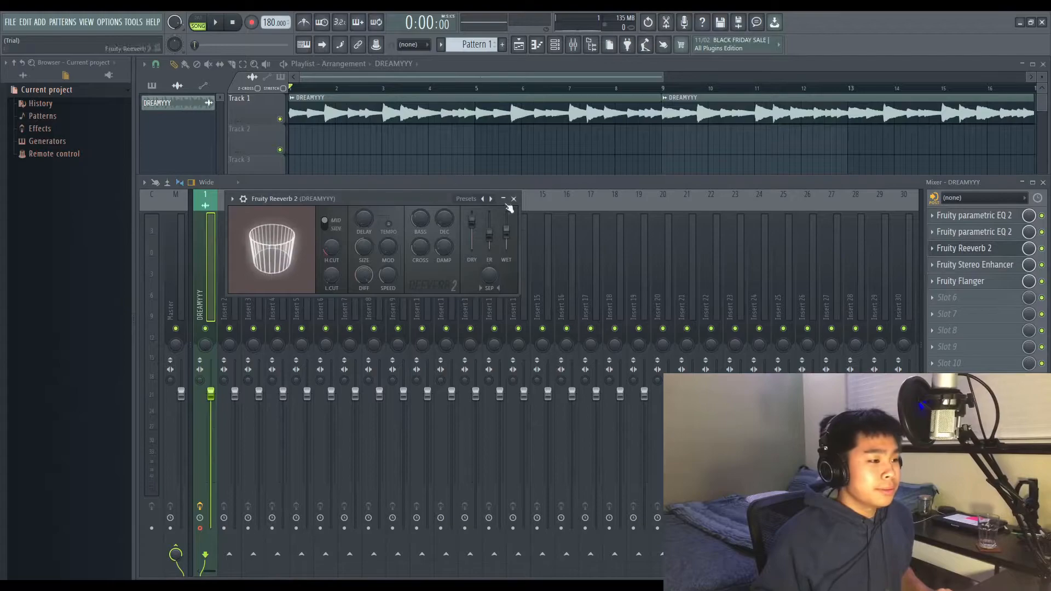
{"action": "left_click_drag", "start_coordinate": [421, 214], "coordinate": [468, 219]}
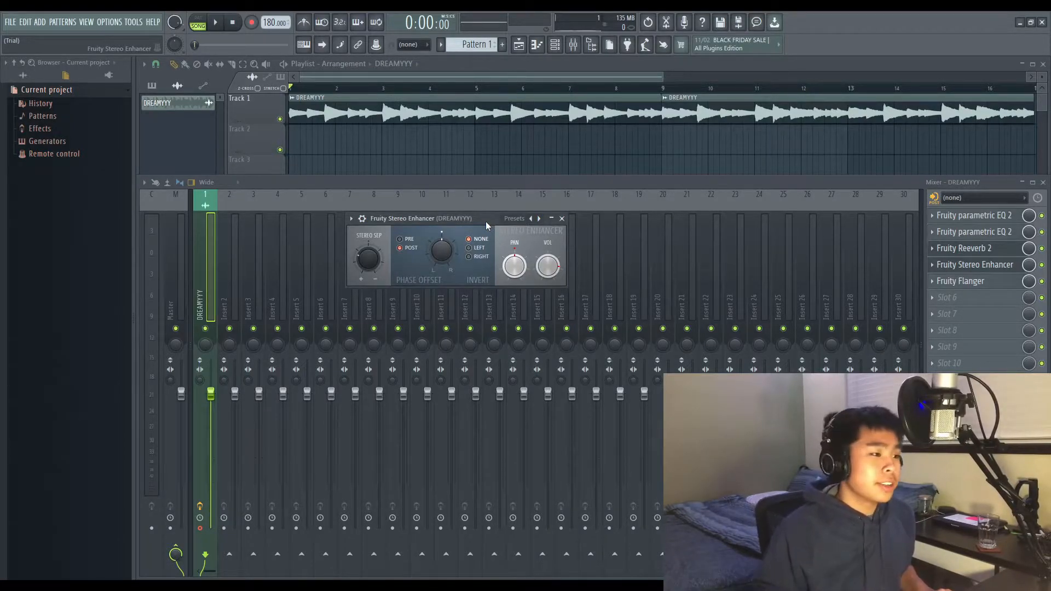
{"action": "left_click_drag", "start_coordinate": [488, 219], "coordinate": [507, 215]}
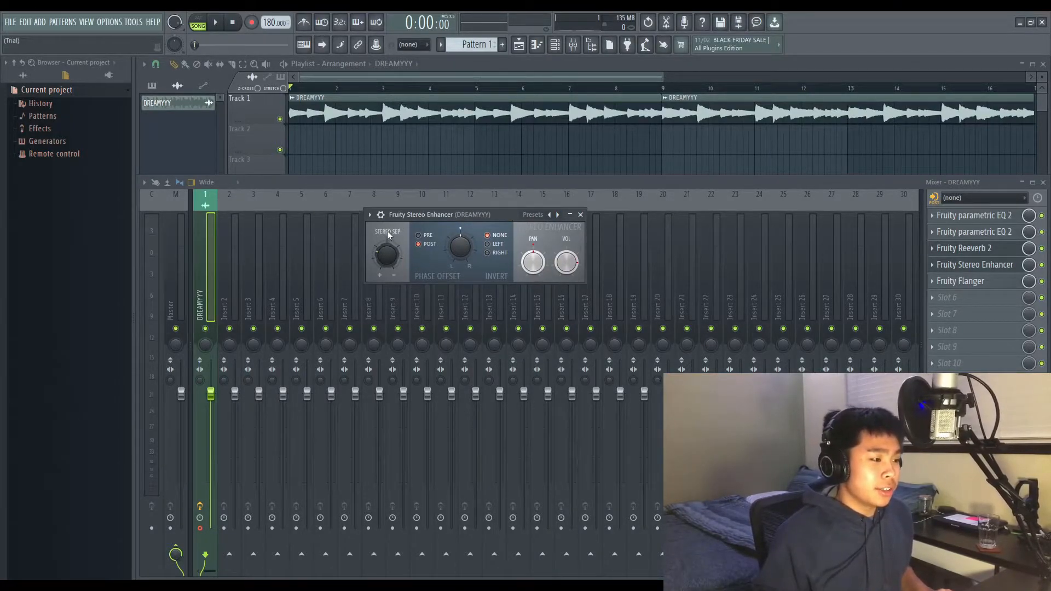
Inspect the Fruity Flanger on the DREAMYYY track, look through its preset list, and close the effect.
{"action": "left_click", "coordinate": [975, 282]}
{"action": "left_click_drag", "start_coordinate": [416, 159], "coordinate": [527, 183]}
{"action": "left_click", "coordinate": [569, 186]}
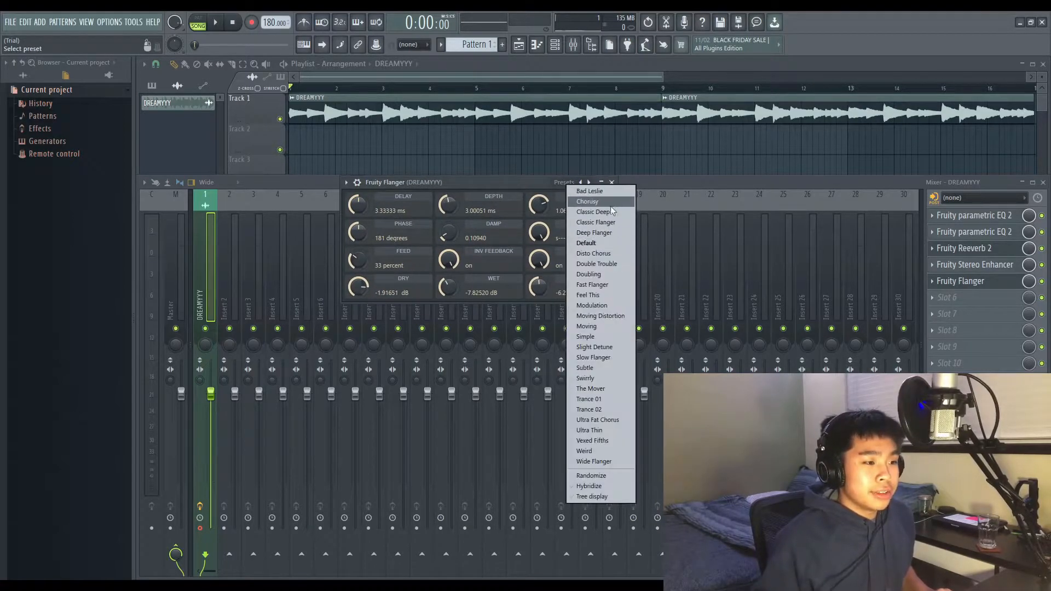
{"action": "left_click", "coordinate": [509, 183]}
{"action": "left_click_drag", "start_coordinate": [509, 183], "coordinate": [532, 194]}
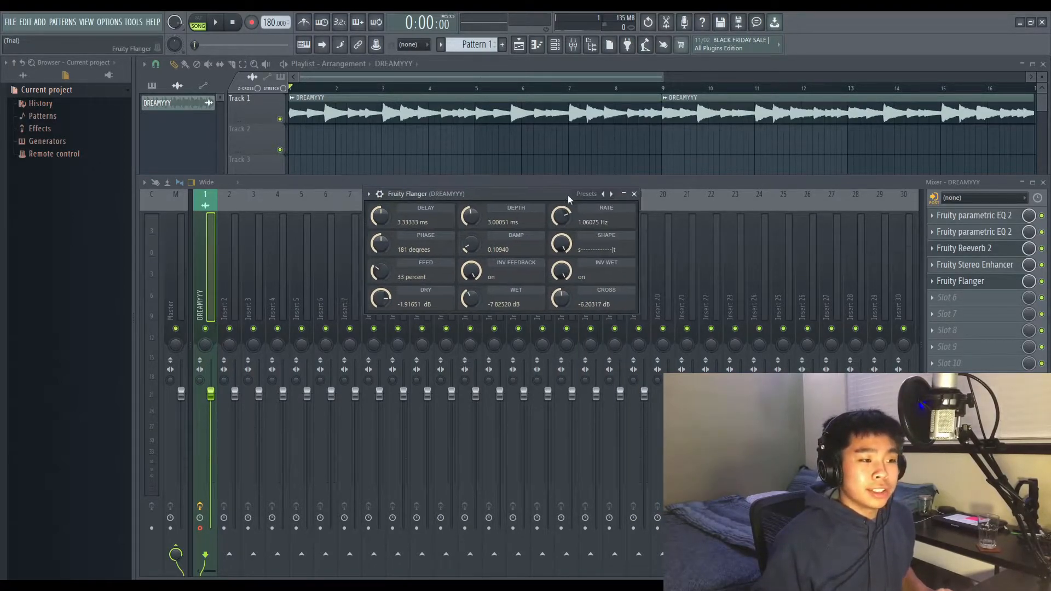
{"action": "left_click", "coordinate": [634, 194]}
Extend the Pattern 1 clip on playlist track 2 to bar 9.
{"action": "key", "text": "space"}
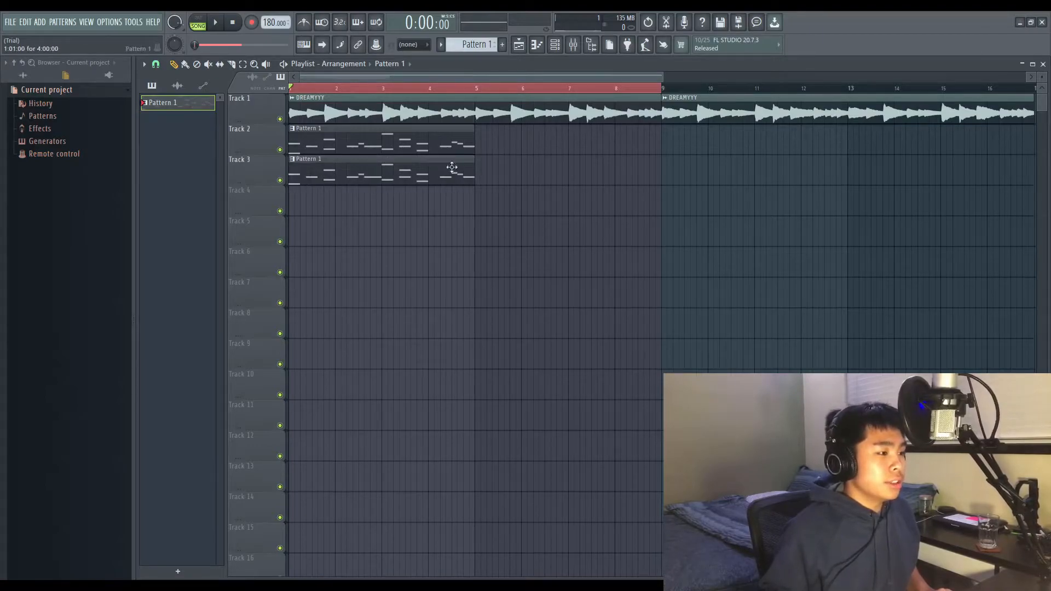
{"action": "left_click_drag", "start_coordinate": [473, 143], "coordinate": [662, 143]}
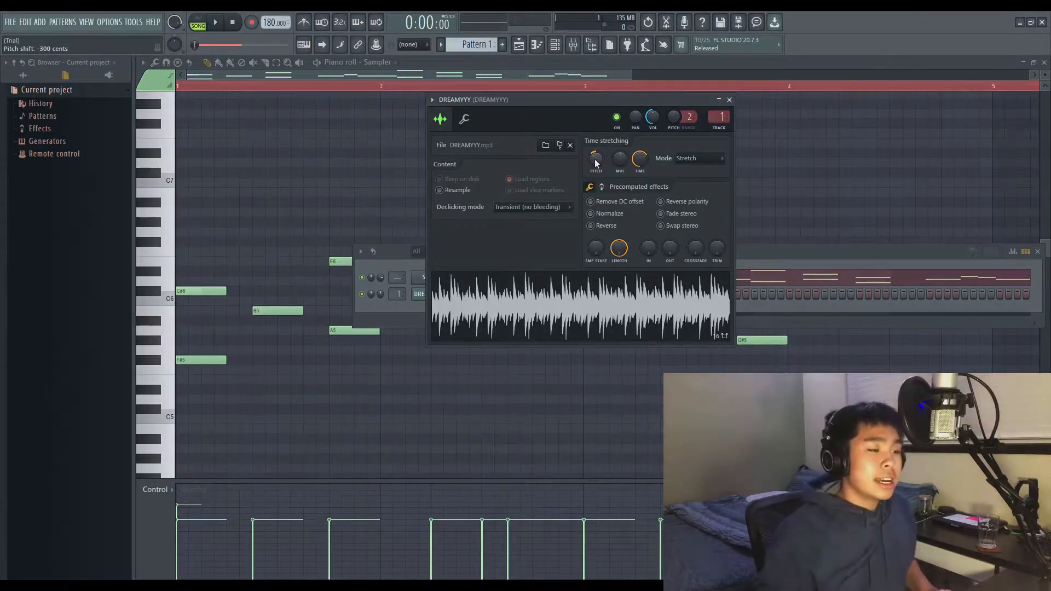
Audition the piano roll keys stepping down from F#5 to D#5 to count the three-semitone shift.
{"action": "left_click", "coordinate": [156, 366]}
{"action": "left_click", "coordinate": [169, 375]}
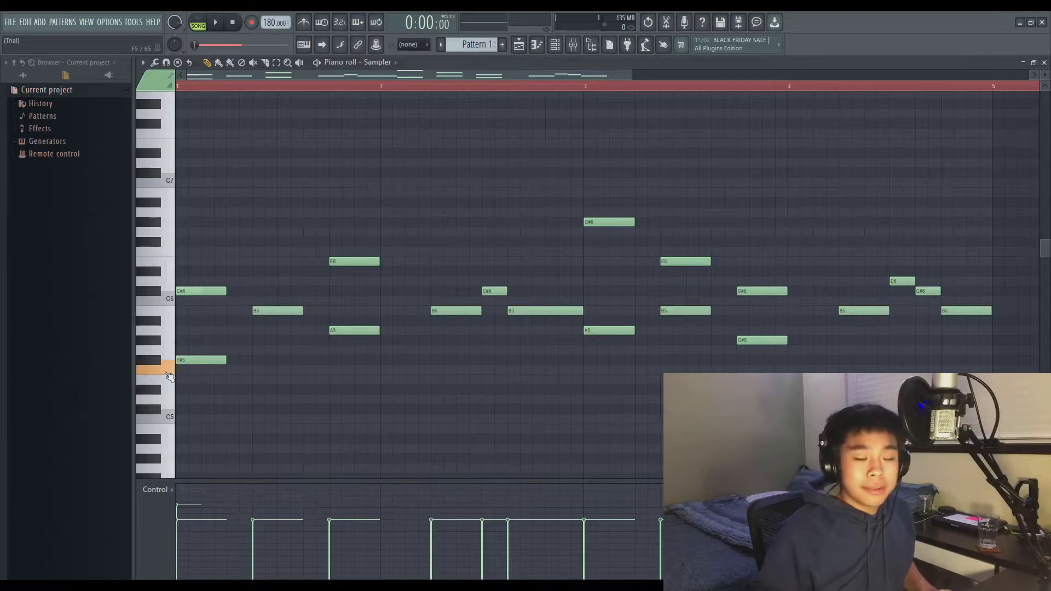
{"action": "left_click", "coordinate": [165, 381]}
{"action": "left_click", "coordinate": [158, 393]}
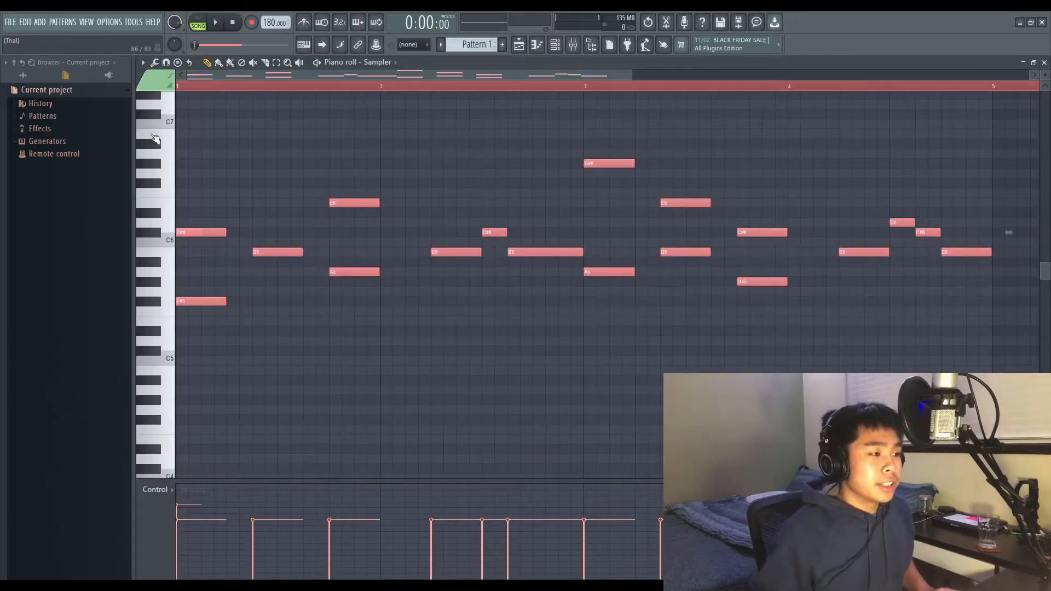
Select all melody notes in the piano roll, transpose them down three semitones, and deselect them.
{"action": "left_click", "coordinate": [238, 135]}
{"action": "right_click", "coordinate": [244, 135]}
{"action": "left_click_drag", "start_coordinate": [191, 134], "coordinate": [1033, 465]}
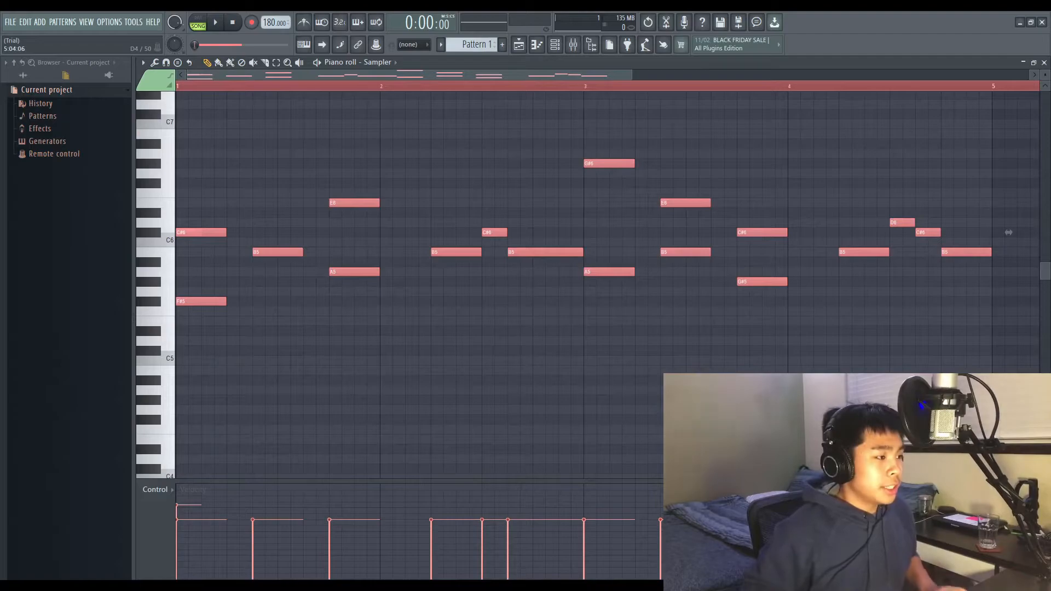
{"action": "key", "text": "Down"}
{"action": "key", "text": "Down"}
{"action": "key", "text": "Down"}
{"action": "left_click", "coordinate": [449, 124]}
{"action": "right_click", "coordinate": [449, 124]}
{"action": "scroll", "coordinate": [453, 298], "scroll_direction": "up", "scroll_amount": 3}
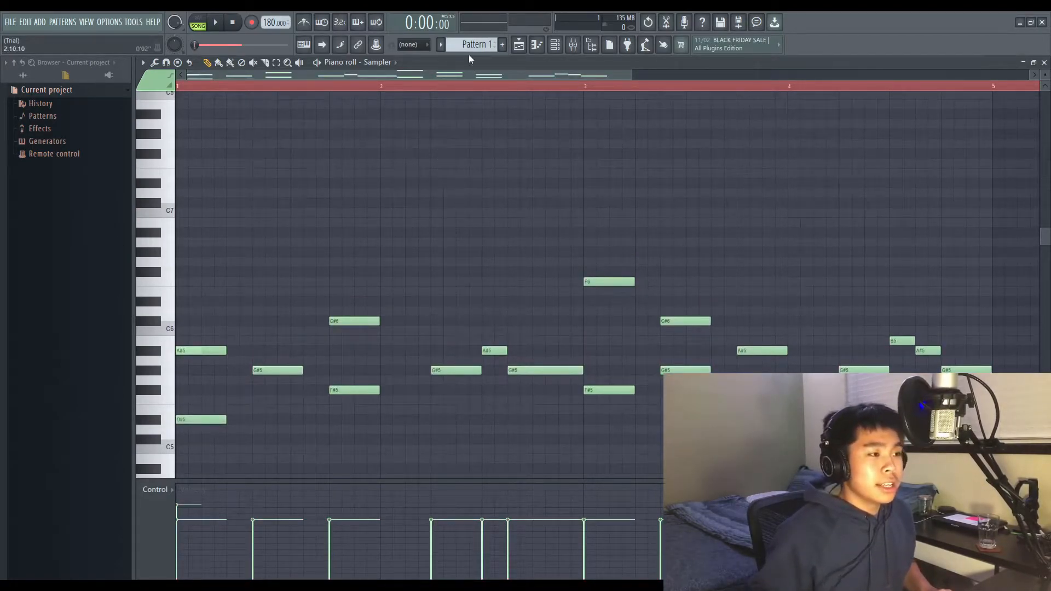
Replace the Sampler channel with the Xpand!2 instrument from the plugin database and reposition the plugin window.
{"action": "left_click", "coordinate": [556, 45]}
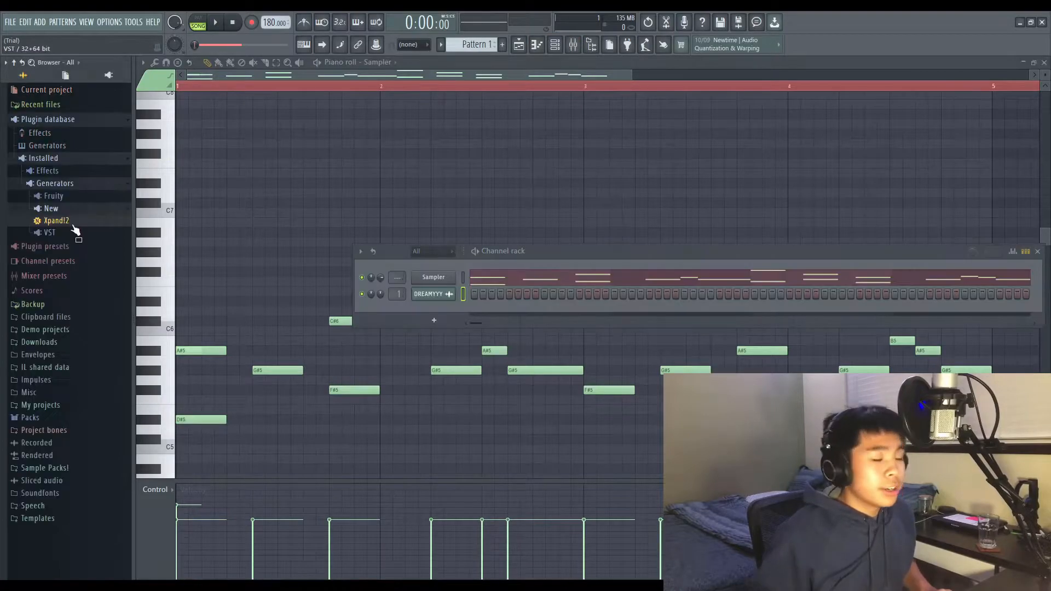
{"action": "left_click_drag", "start_coordinate": [73, 226], "coordinate": [433, 302]}
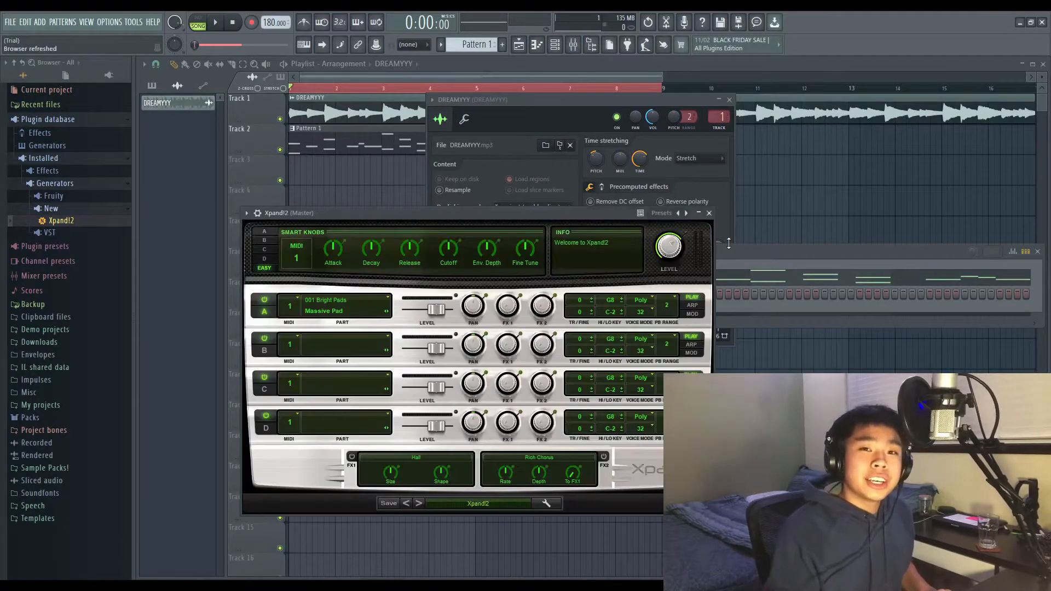
{"action": "left_click_drag", "start_coordinate": [609, 211], "coordinate": [582, 143]}
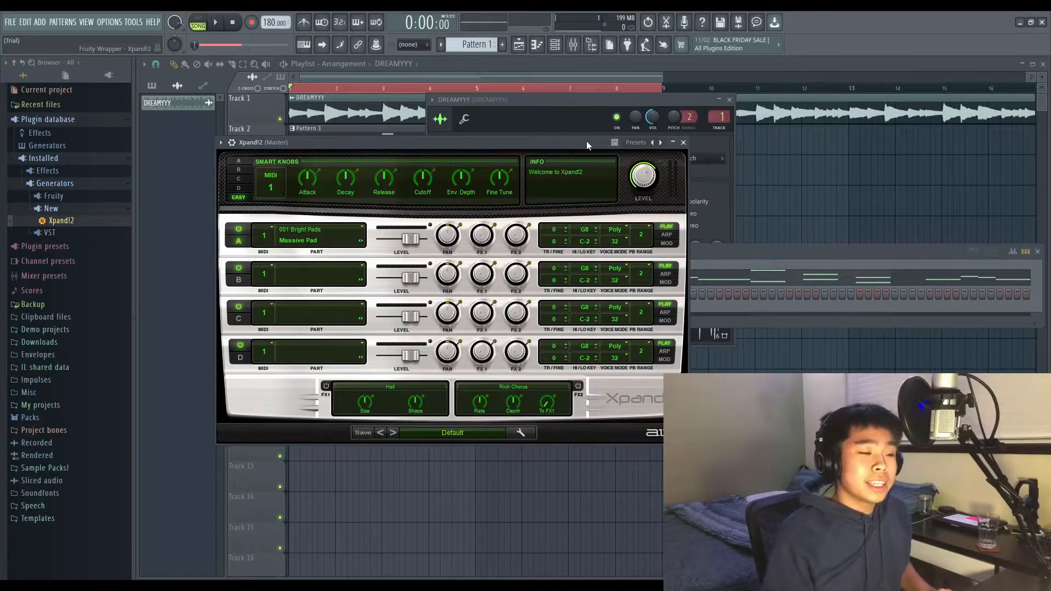
{"action": "left_click_drag", "start_coordinate": [586, 140], "coordinate": [565, 138]}
Show the installed VST3 effects in the plugin database.
{"action": "left_click", "coordinate": [47, 171]}
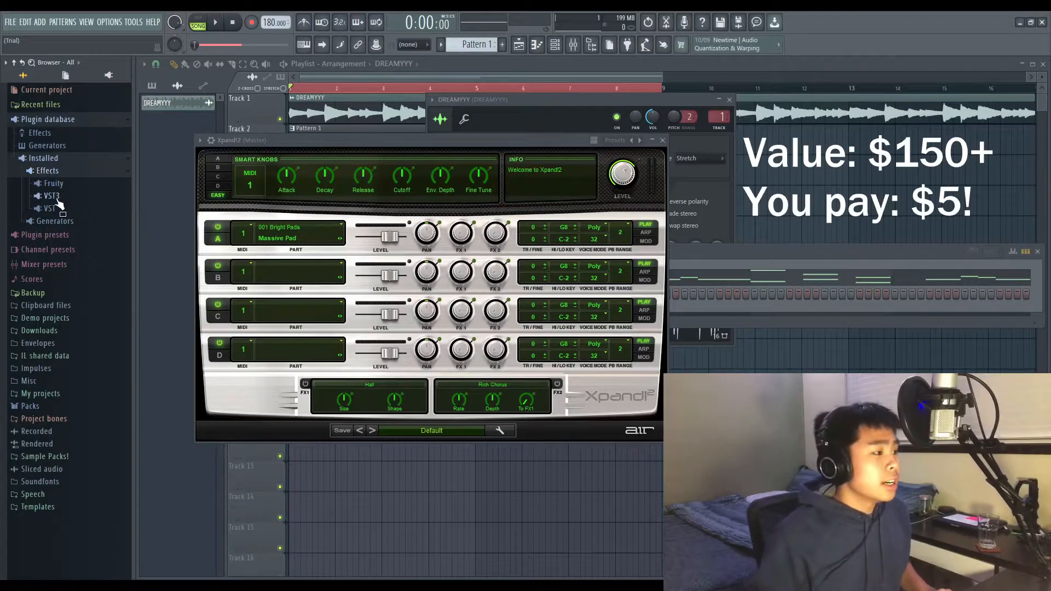
{"action": "left_click", "coordinate": [59, 196]}
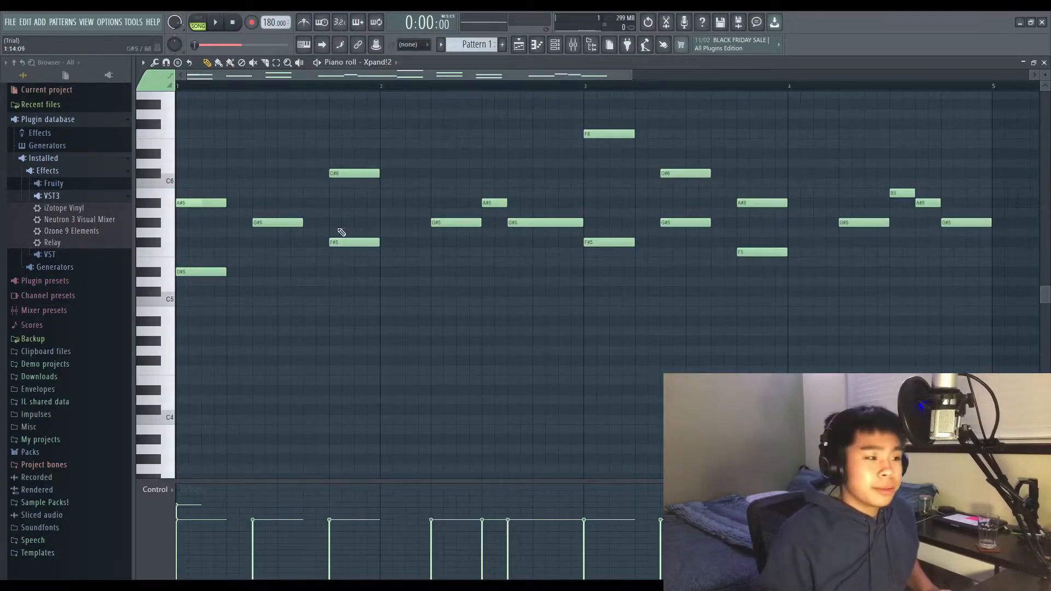
Draw D#4, G4 and A#4 notes at the start of bar 1 beneath the melody and play the chord.
{"action": "left_click", "coordinate": [186, 390]}
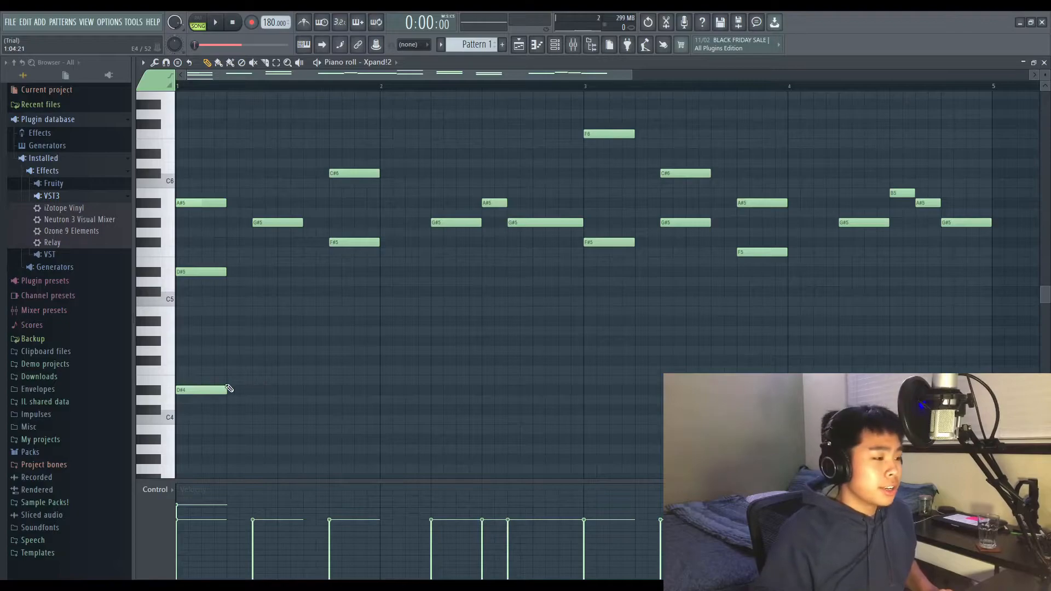
{"action": "left_click", "coordinate": [187, 351]}
{"action": "left_click", "coordinate": [187, 321]}
{"action": "key", "text": "space"}
{"action": "key", "text": "space"}
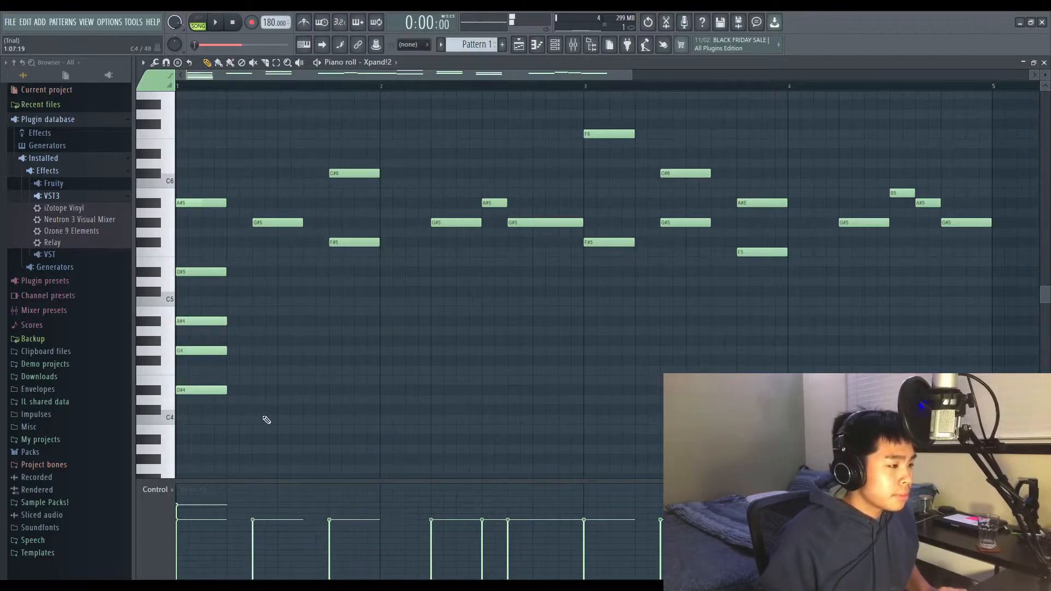
Lower the first chord's G4 to F#4, lengthen its three notes to the melody's C#6 note in bar 1, and play it.
{"action": "left_click_drag", "start_coordinate": [207, 351], "coordinate": [206, 362]}
{"action": "left_click_drag", "start_coordinate": [252, 424], "coordinate": [323, 328]}
{"action": "key", "text": "space"}
{"action": "scroll", "coordinate": [407, 328], "scroll_direction": "down", "scroll_amount": 3}
{"action": "scroll", "coordinate": [408, 329], "scroll_direction": "up", "scroll_amount": 3}
{"action": "key", "text": "space"}
With snapping set to Step, place an F#4, A#4 and C#5 chord right after the first chord, extend it to bar 3, and play it.
{"action": "left_click", "coordinate": [345, 356]}
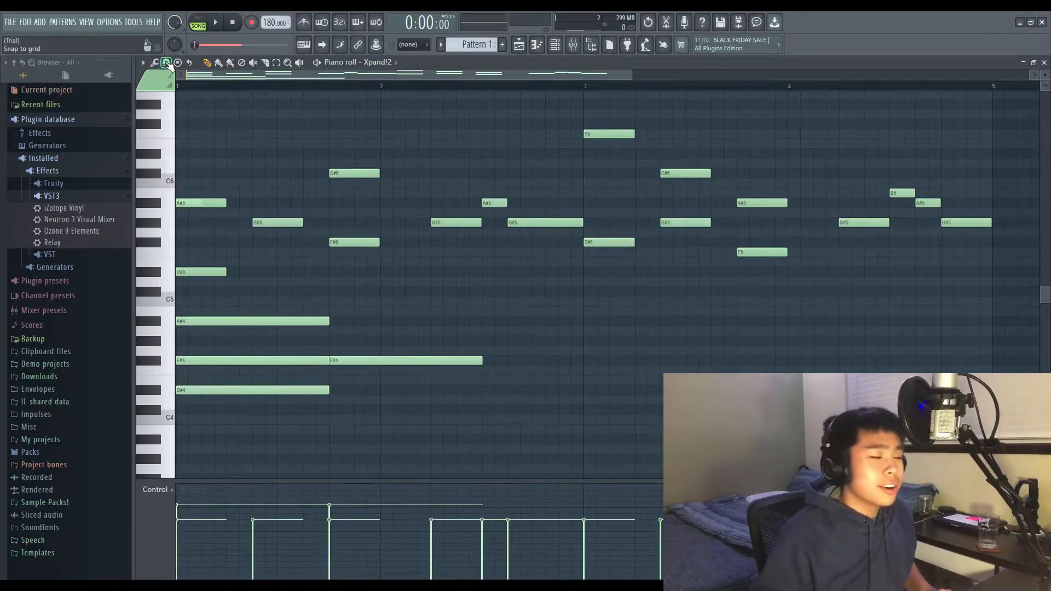
{"action": "left_click_drag", "start_coordinate": [353, 362], "coordinate": [349, 350]}
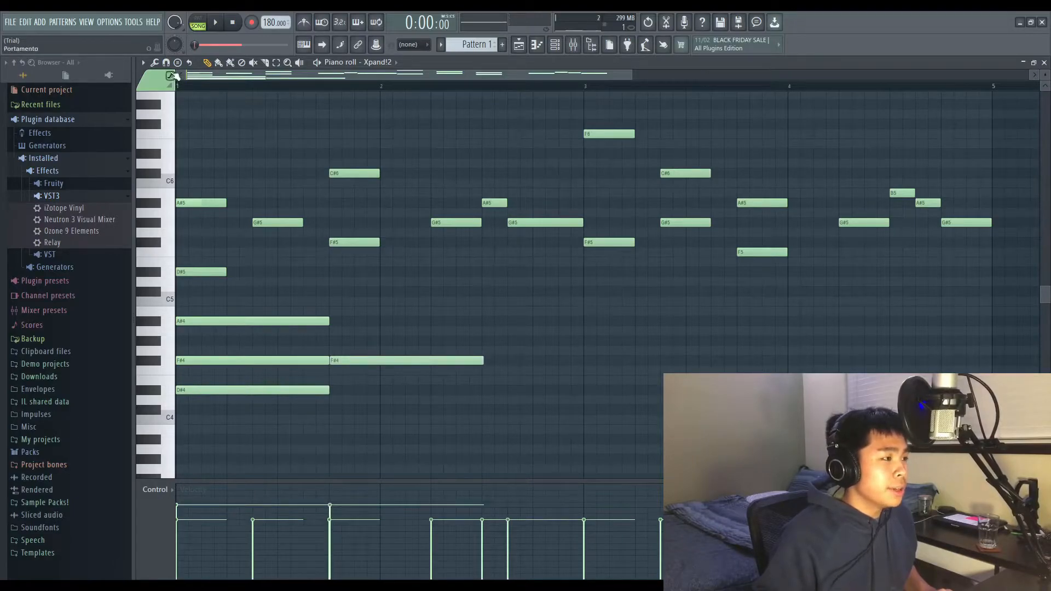
{"action": "left_click", "coordinate": [166, 63]}
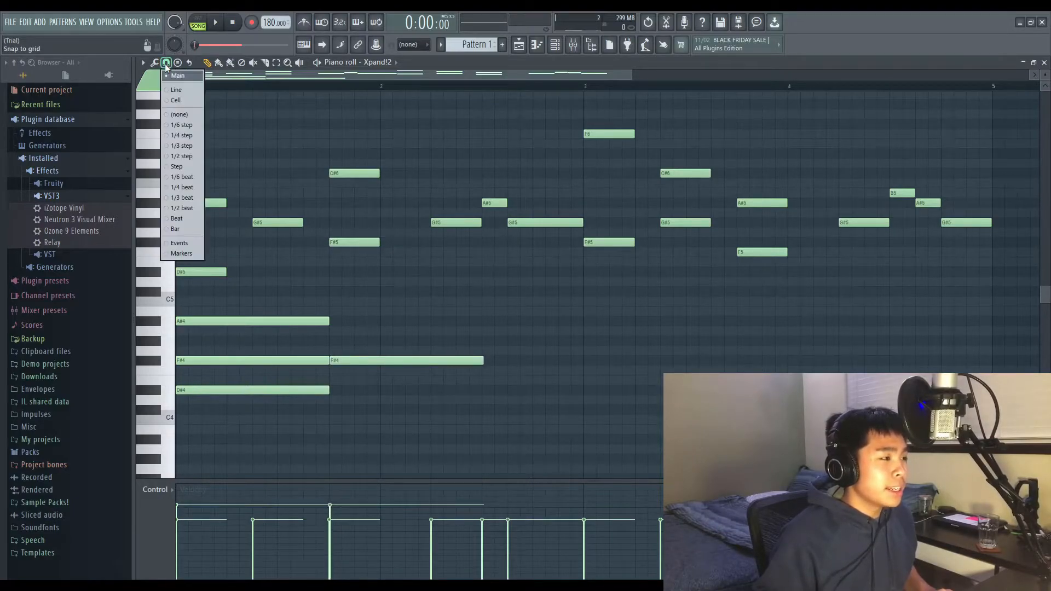
{"action": "left_click", "coordinate": [183, 166]}
{"action": "mouse_move", "coordinate": [362, 365]}
{"action": "left_mouse_down"}
{"action": "mouse_move", "coordinate": [378, 362]}
{"action": "mouse_move", "coordinate": [345, 366]}
{"action": "left_mouse_up"}
{"action": "left_click", "coordinate": [330, 321]}
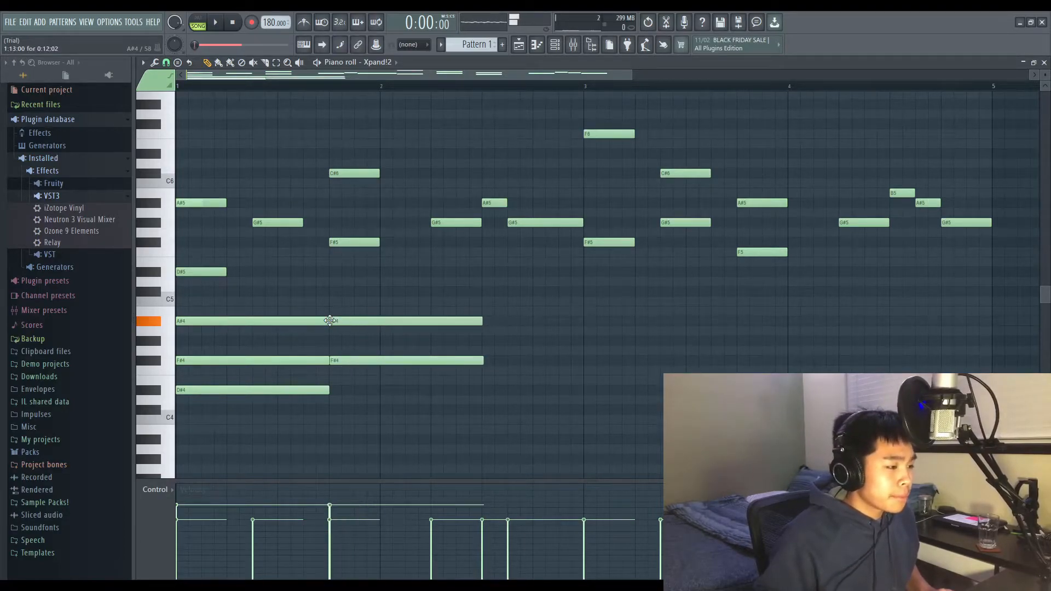
{"action": "mouse_move", "coordinate": [330, 300]}
{"action": "left_mouse_down"}
{"action": "mouse_move", "coordinate": [327, 275]}
{"action": "mouse_move", "coordinate": [323, 302]}
{"action": "mouse_move", "coordinate": [322, 290]}
{"action": "left_mouse_up"}
{"action": "key", "text": "space"}
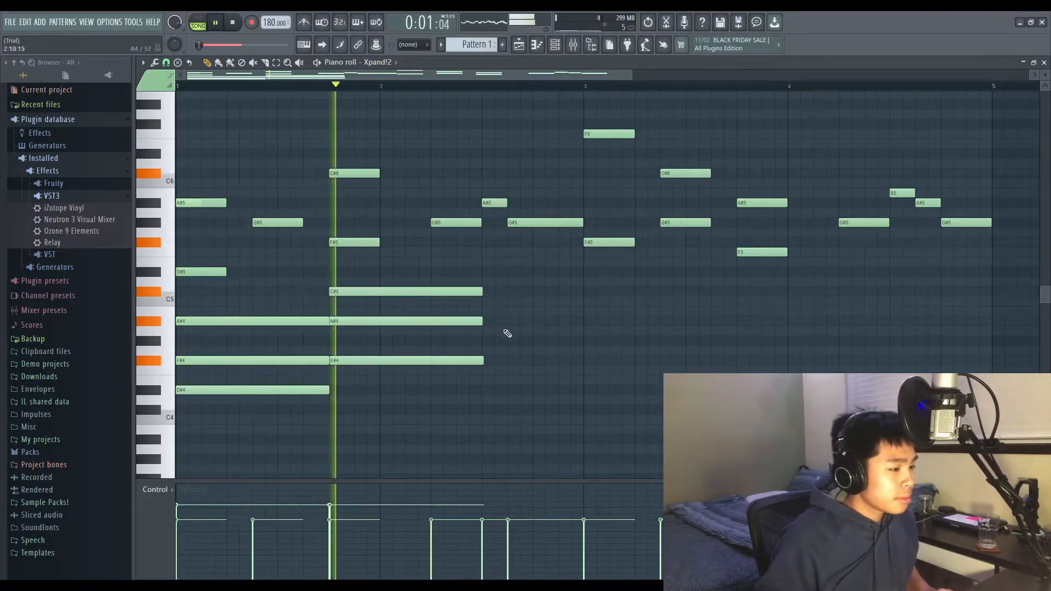
{"action": "key", "text": "space"}
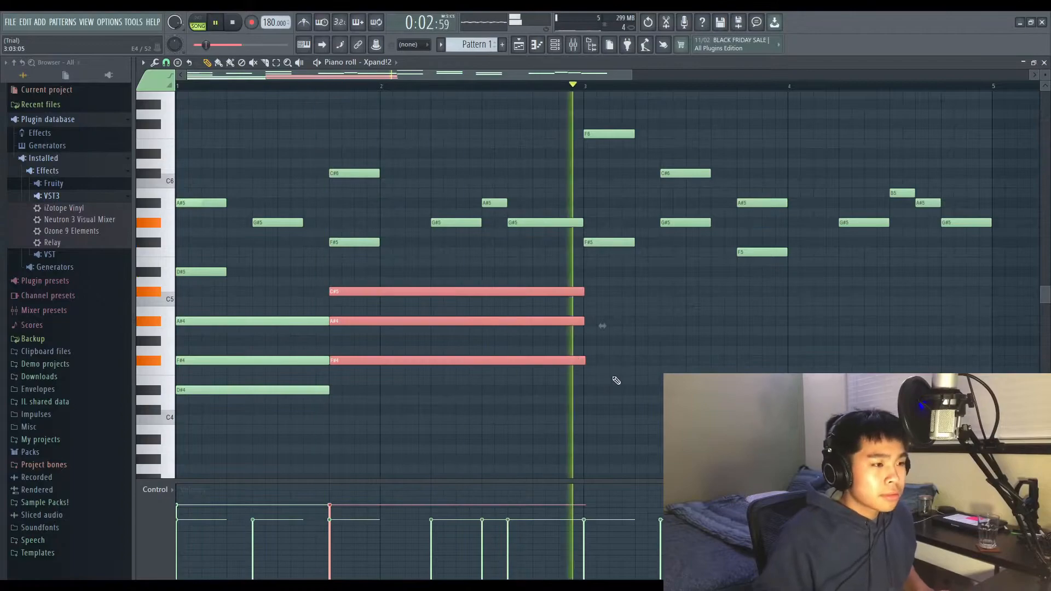
{"action": "key", "text": "space"}
Try an F4, A#4 and C#5 chord at bar 3 with different chord lengths and play the progression.
{"action": "left_click", "coordinate": [589, 401]}
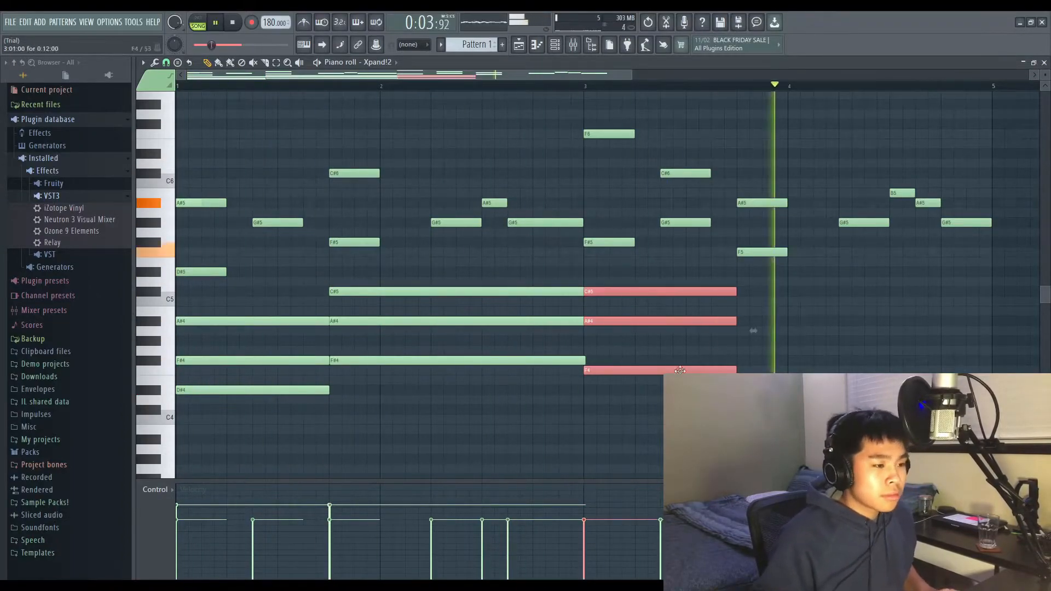
{"action": "left_click_drag", "start_coordinate": [403, 268], "coordinate": [512, 405]}
{"action": "left_click_drag", "start_coordinate": [826, 255], "coordinate": [584, 267]}
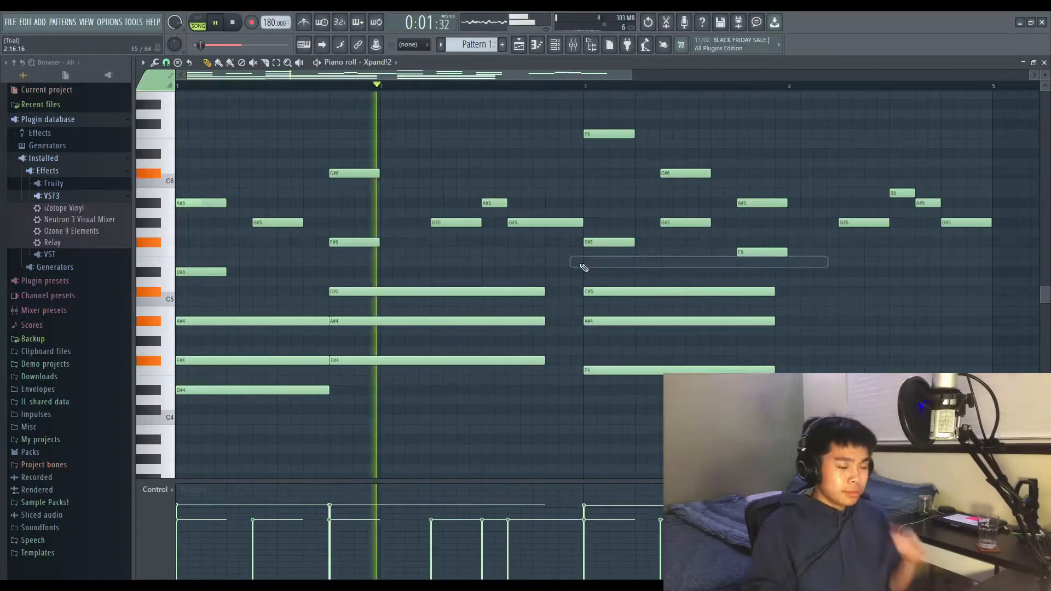
{"action": "key", "text": "space"}
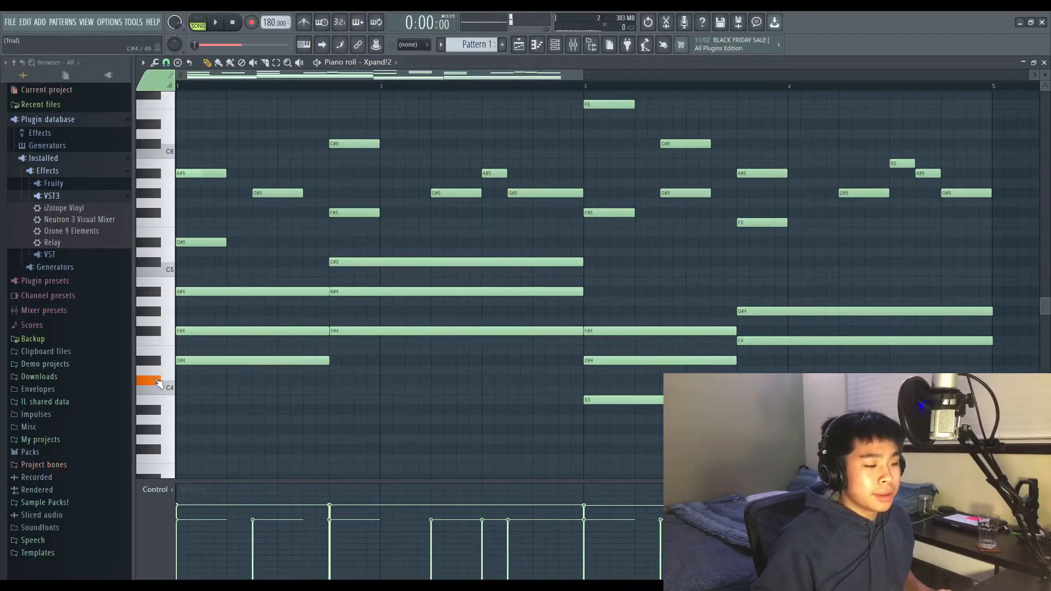
Play the chord progression with the channel rack open, stop playback, and close the channel rack.
{"action": "key", "text": "F6"}
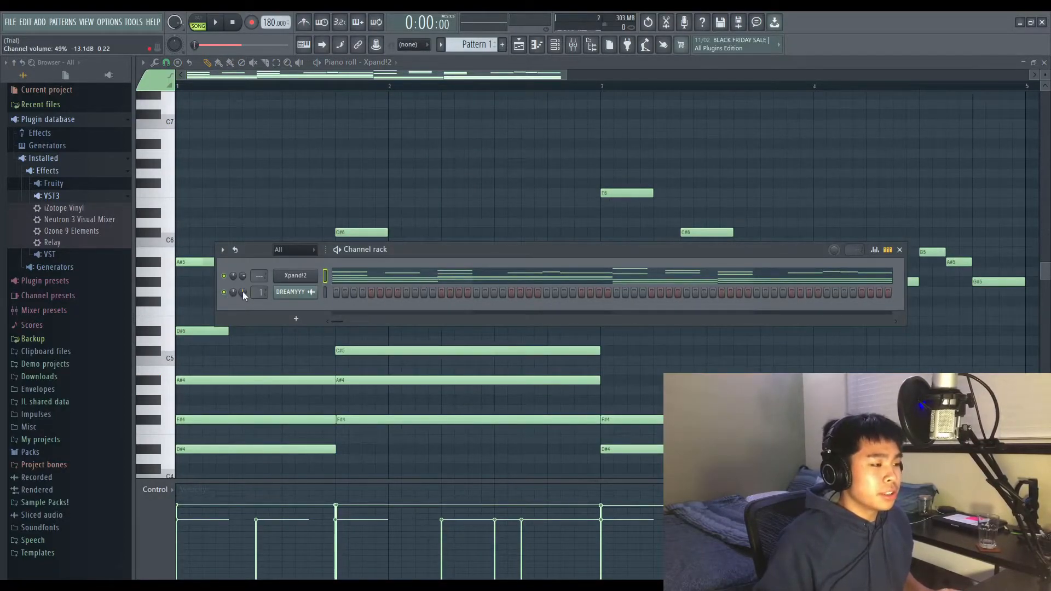
{"action": "key", "text": "space"}
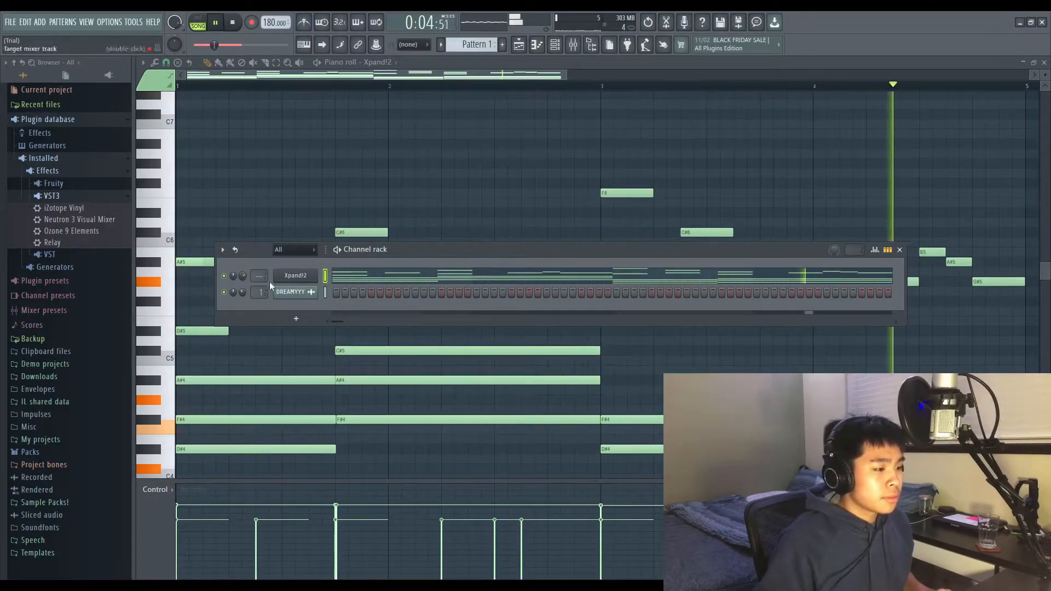
{"action": "key", "text": "space"}
{"action": "left_click", "coordinate": [899, 250]}
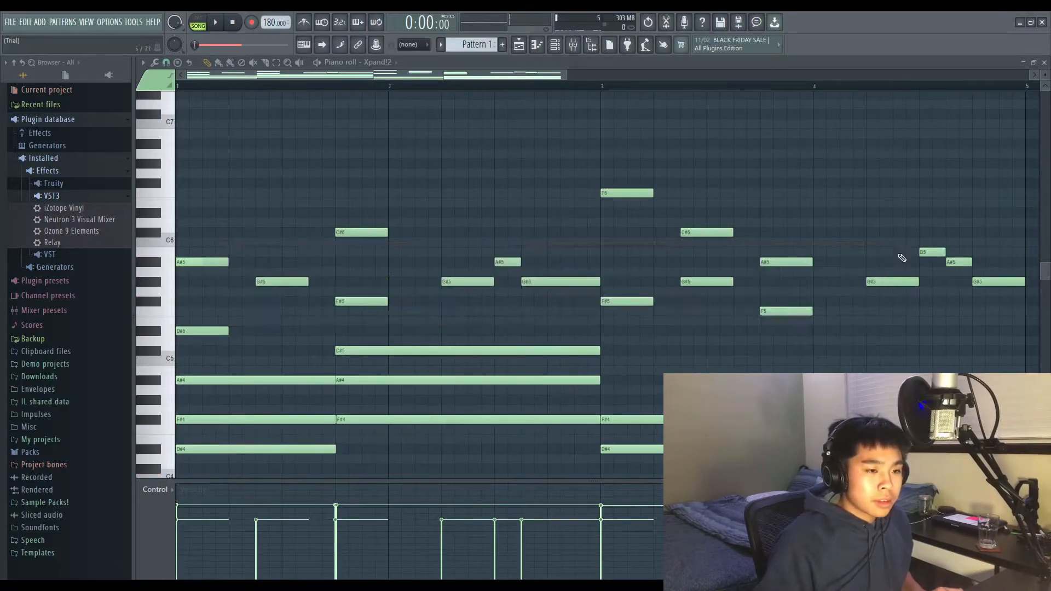
Select all Xpand!2 notes, raise their velocities to the maximum, play the result, and deselect the notes.
{"action": "left_click_drag", "start_coordinate": [199, 179], "coordinate": [1018, 444]}
{"action": "scroll", "coordinate": [152, 148], "scroll_direction": "up", "scroll_amount": 5}
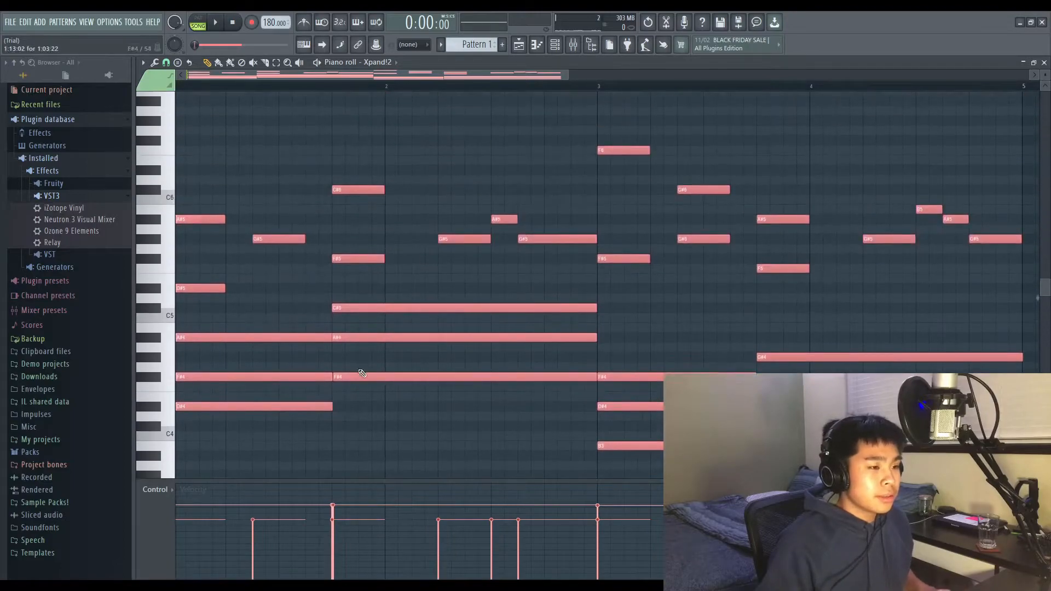
{"action": "left_click_drag", "start_coordinate": [195, 497], "coordinate": [1022, 487]}
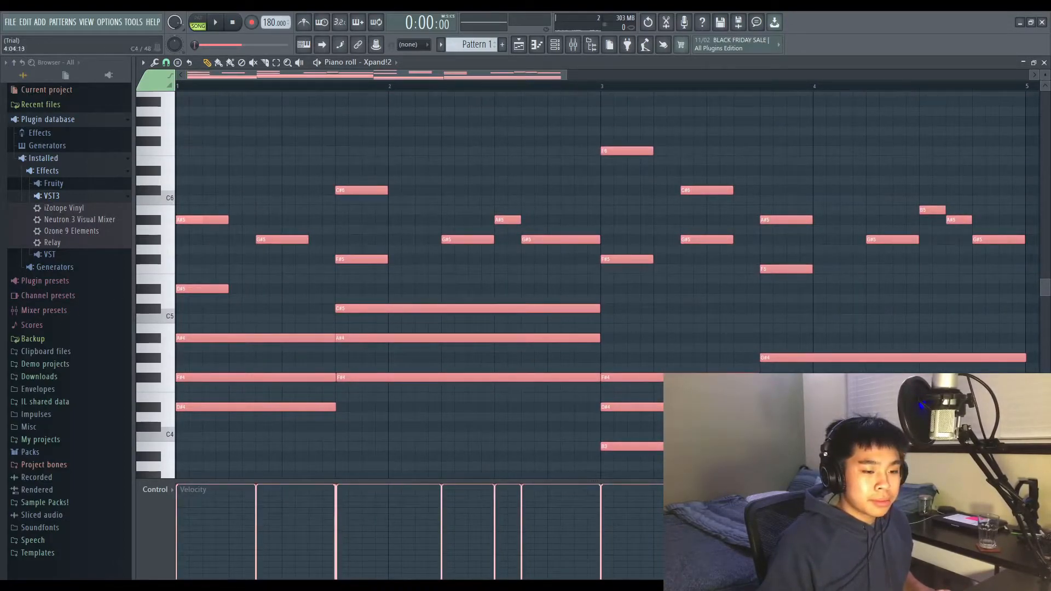
{"action": "key", "text": "space"}
{"action": "left_click", "coordinate": [258, 135]}
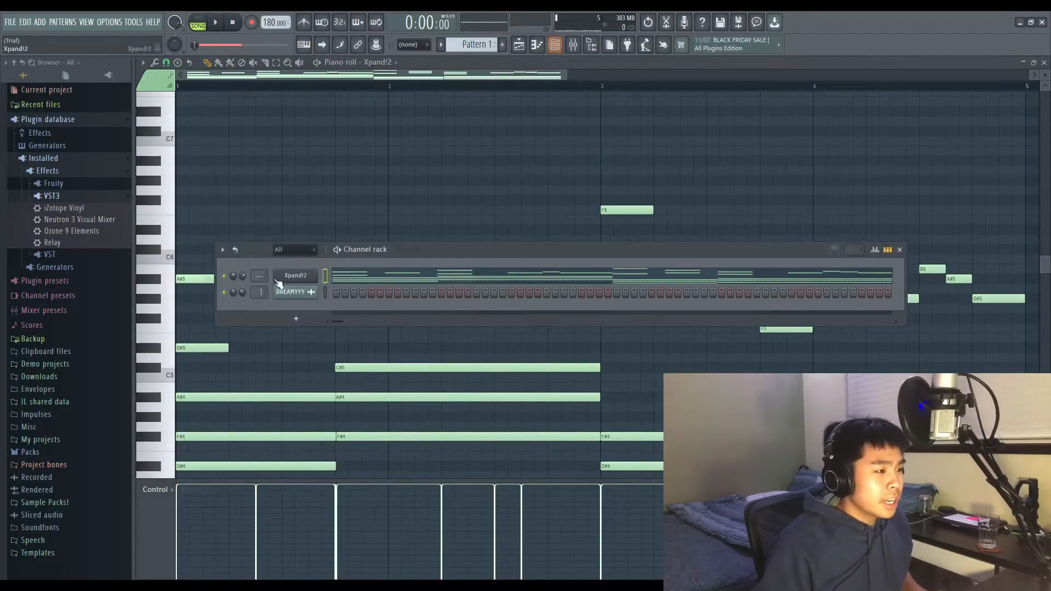
Open the Xpand!2 instrument window from its channel.
{"action": "left_click", "coordinate": [295, 275]}
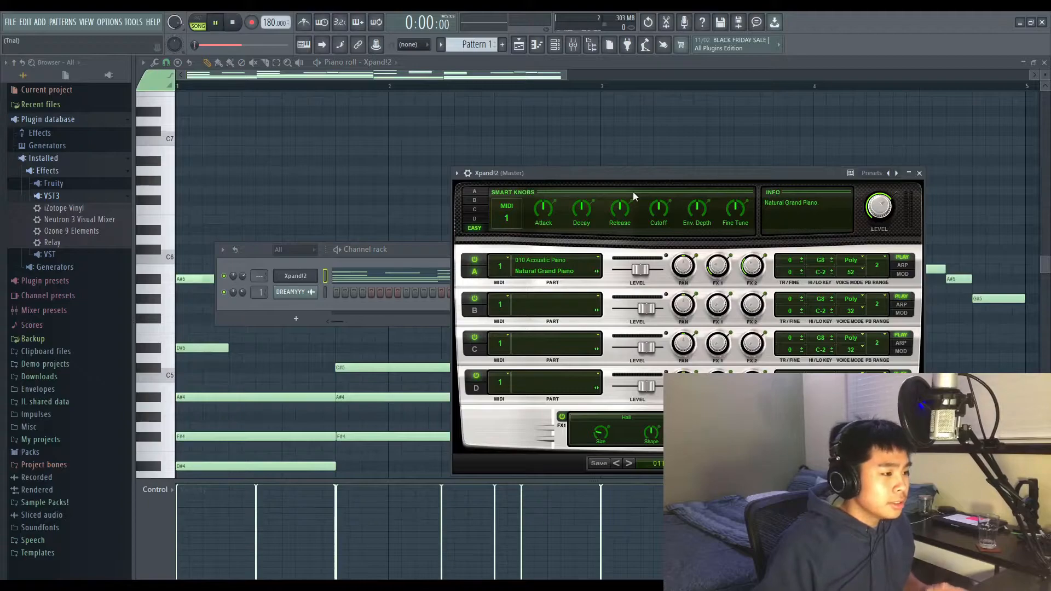
Audition Xpand!2 piano presets while the loop plays and choose the Natural Piano + Strings Layer preset.
{"action": "key", "text": "space"}
{"action": "left_click", "coordinate": [630, 463]}
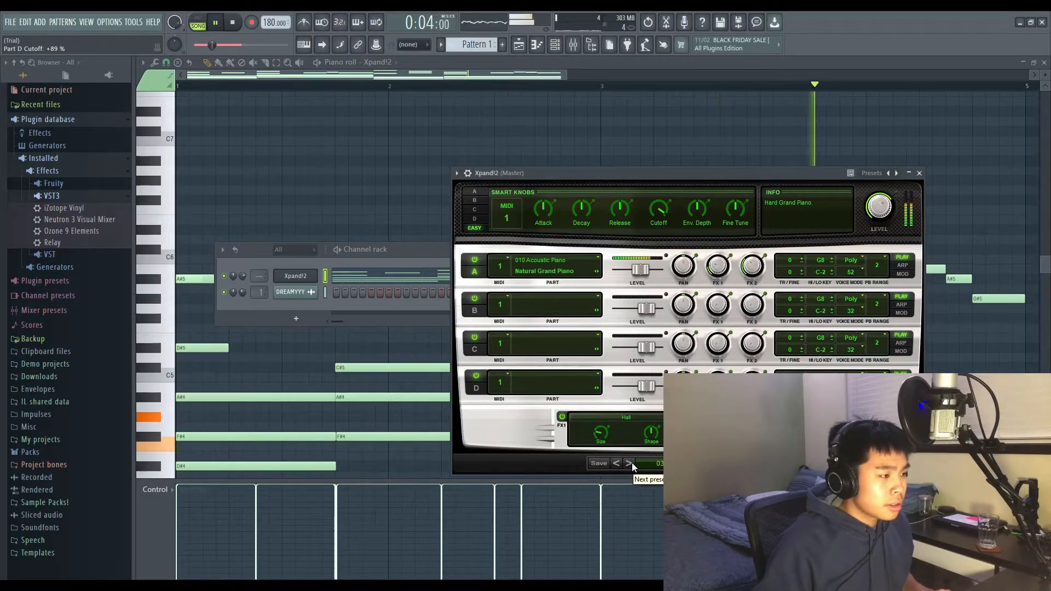
{"action": "left_click", "coordinate": [630, 463]}
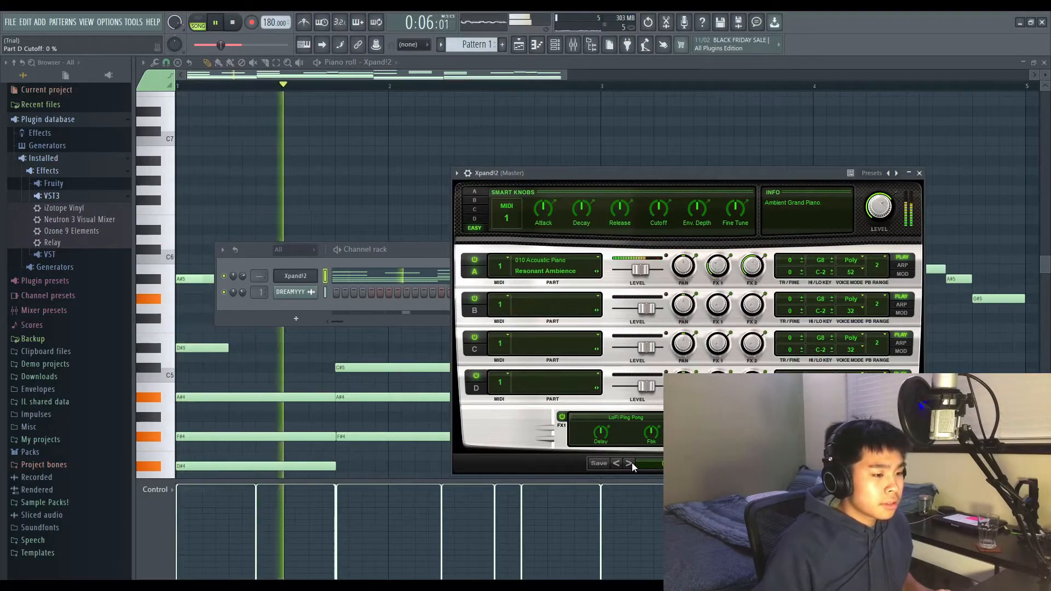
{"action": "left_click", "coordinate": [630, 463]}
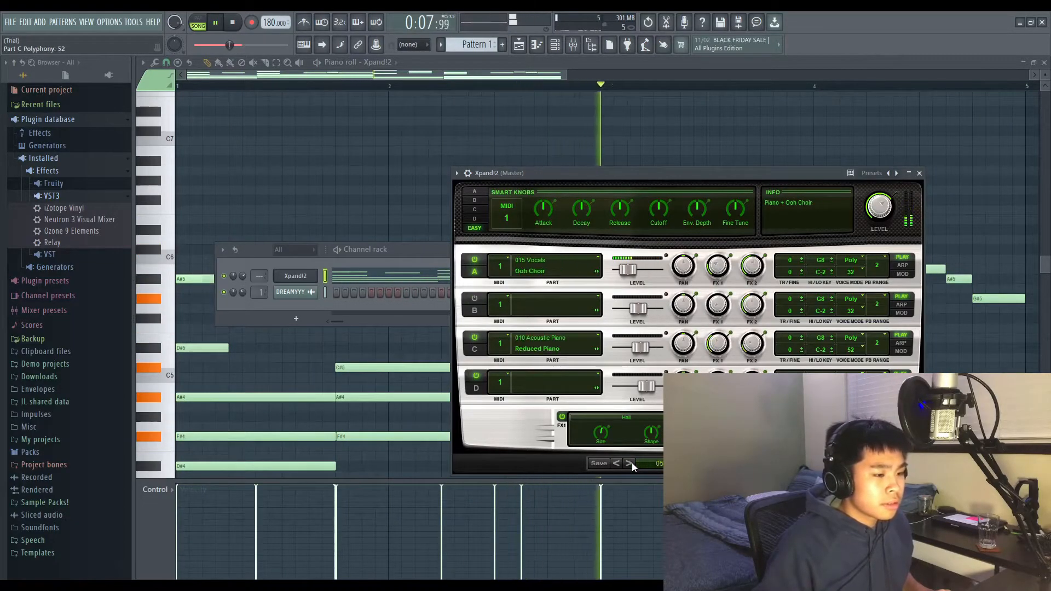
{"action": "left_click", "coordinate": [629, 464]}
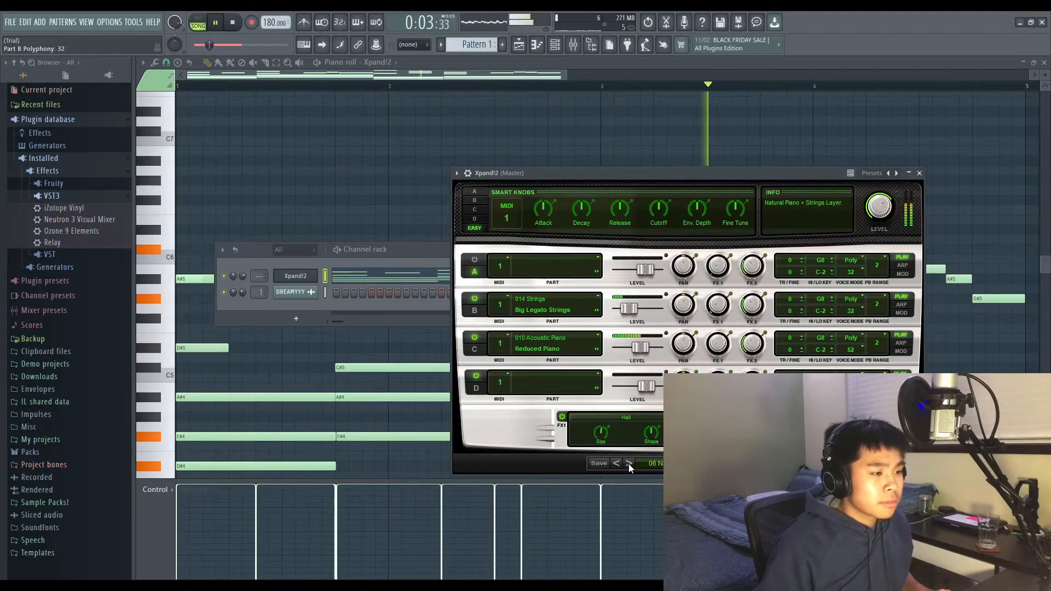
Close the Xpand!2 window and the channel rack, and stop playback.
{"action": "left_click", "coordinate": [921, 174]}
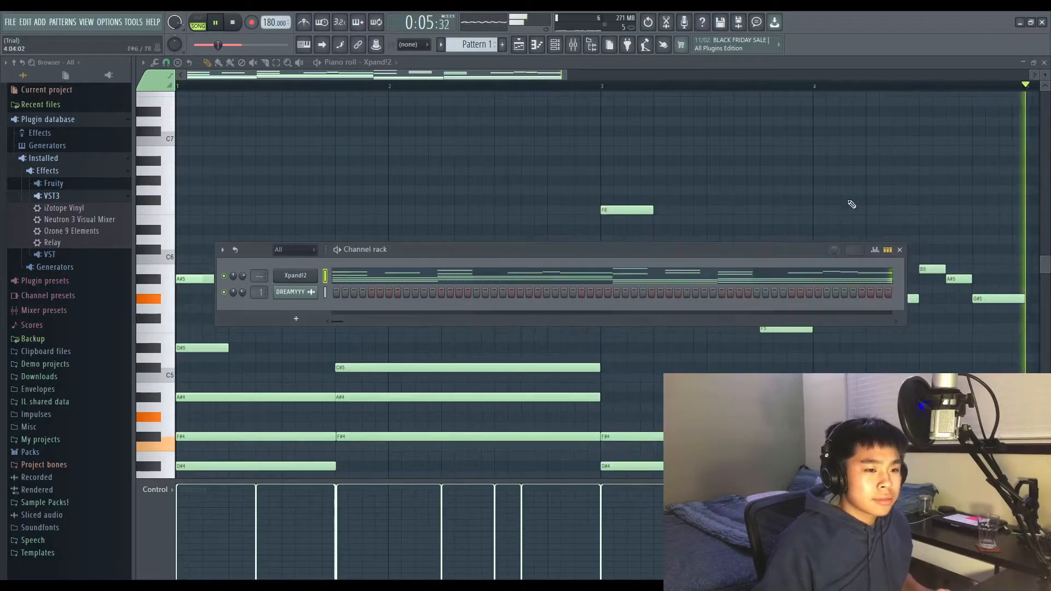
{"action": "left_click", "coordinate": [901, 250]}
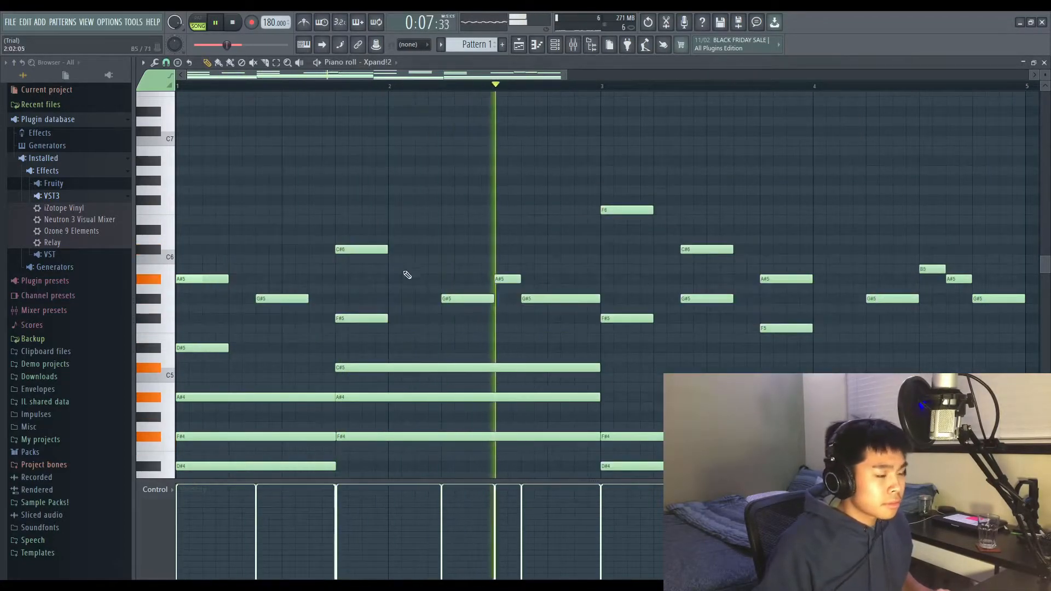
{"action": "key", "text": "space"}
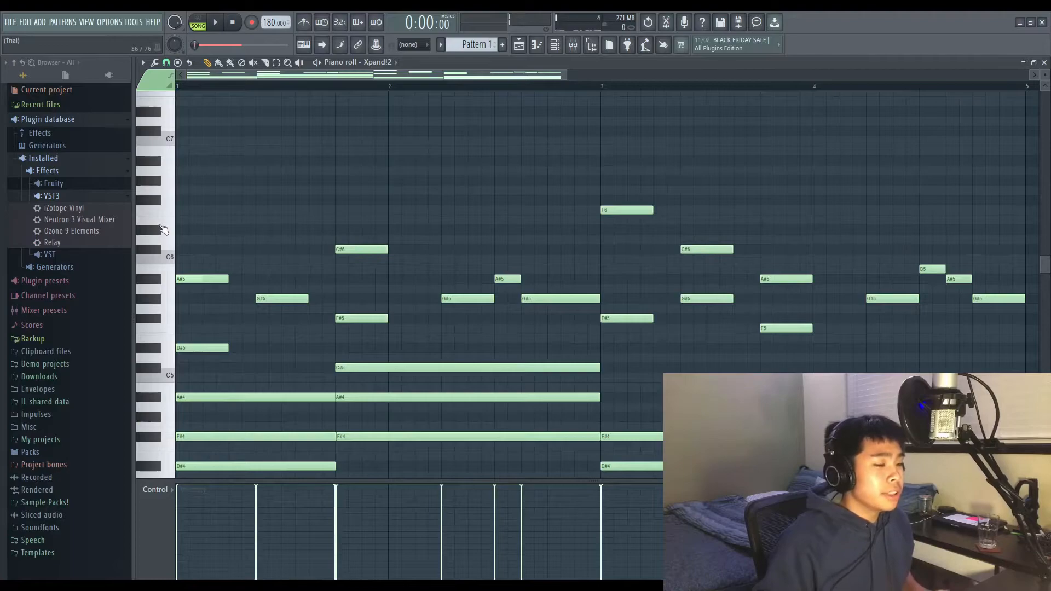
Add bass notes D#3, F#3, B2 and C#3 beneath the four chords, matching each chord's length, and play the loop.
{"action": "scroll", "coordinate": [218, 234], "scroll_direction": "down", "scroll_amount": 6}
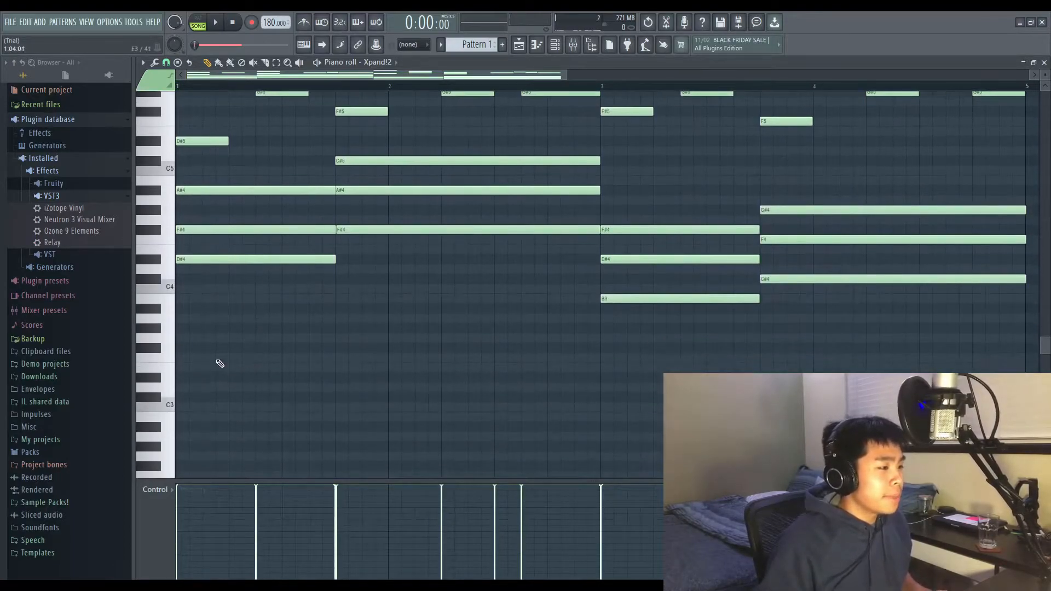
{"action": "left_click_drag", "start_coordinate": [180, 377], "coordinate": [172, 377]}
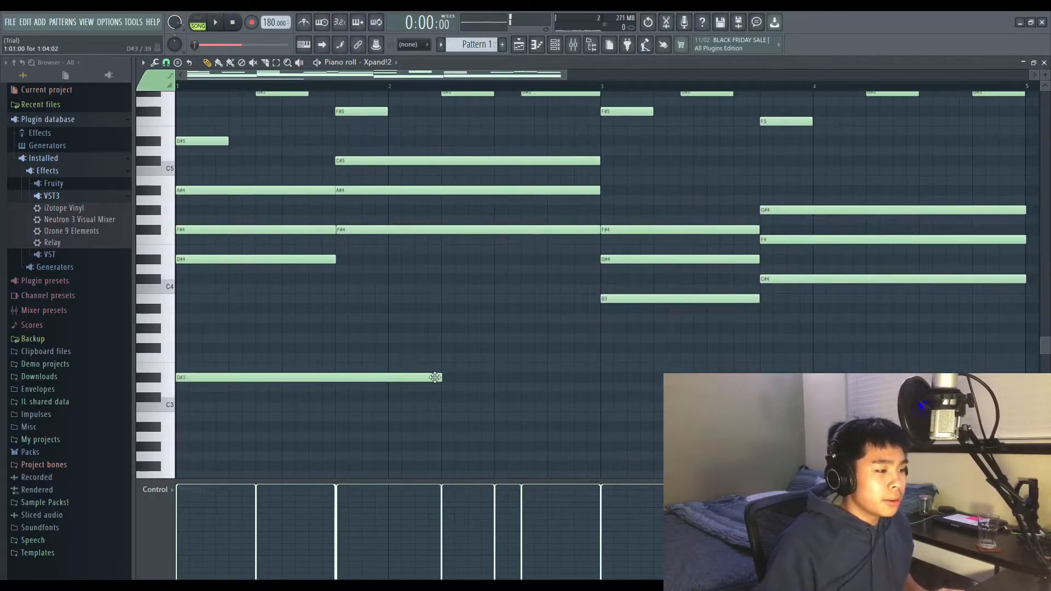
{"action": "left_click_drag", "start_coordinate": [442, 378], "coordinate": [327, 384]}
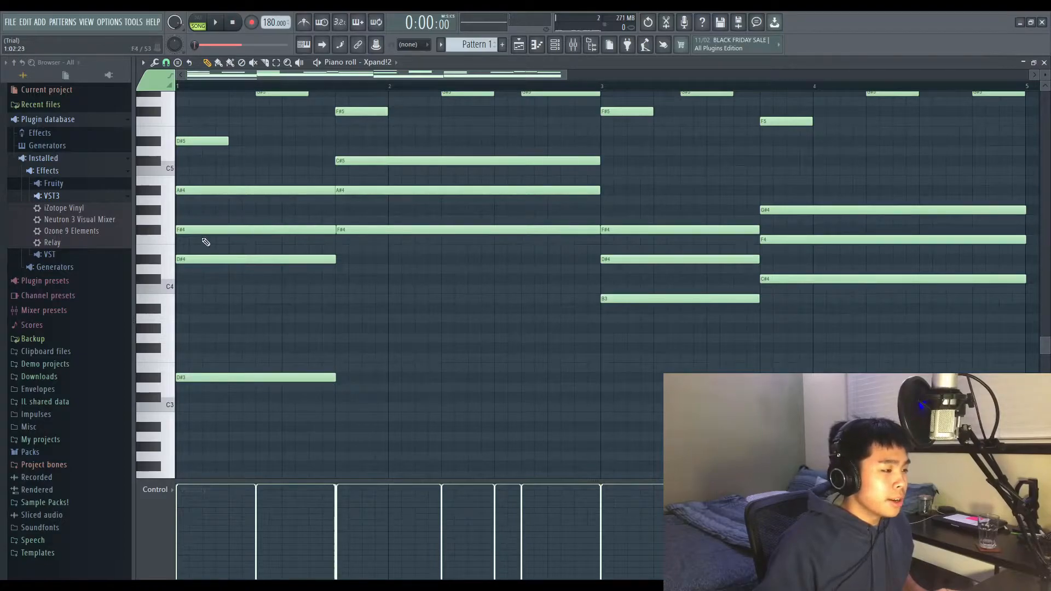
{"action": "left_click_drag", "start_coordinate": [264, 315], "coordinate": [164, 178]}
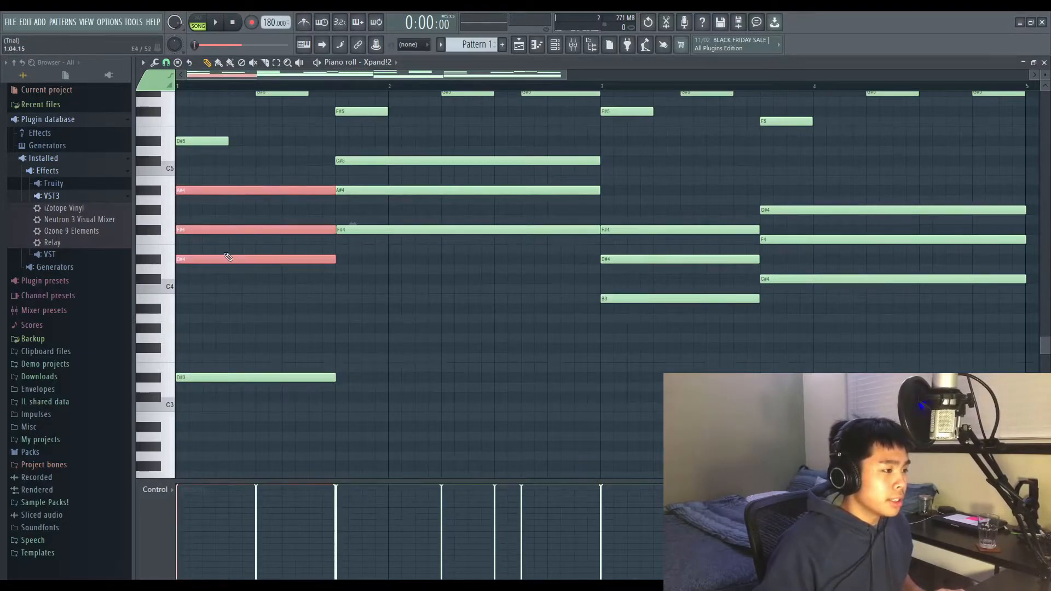
{"action": "left_click", "coordinate": [340, 351]}
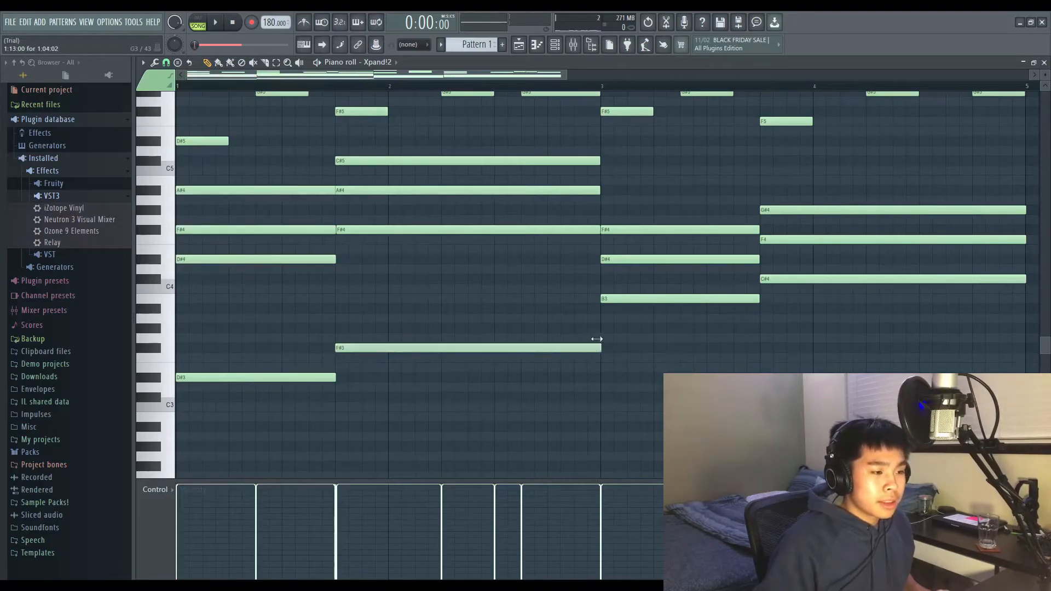
{"action": "left_click_drag", "start_coordinate": [603, 431], "coordinate": [600, 410]}
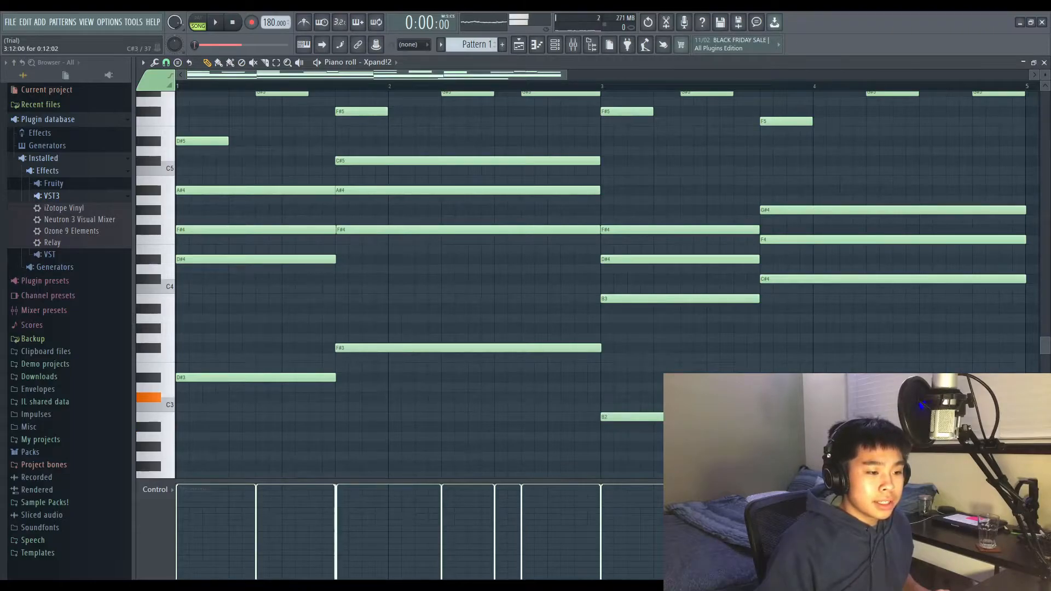
{"action": "key", "text": "space"}
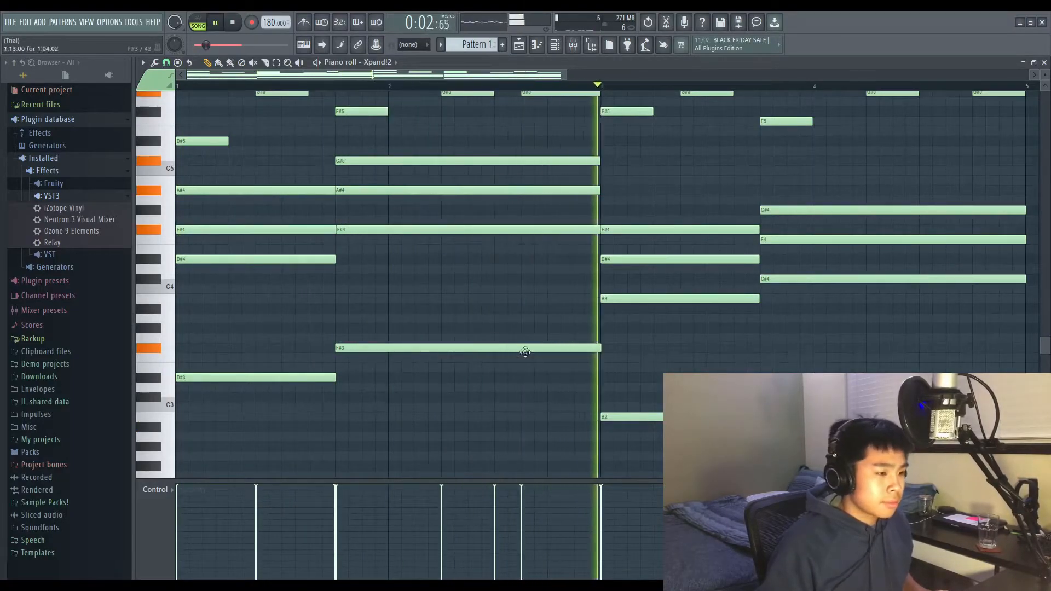
Select all the melody notes above the chords and transpose them up one octave.
{"action": "scroll", "coordinate": [535, 352], "scroll_direction": "up", "scroll_amount": 5}
{"action": "scroll", "coordinate": [577, 352], "scroll_direction": "up", "scroll_amount": 3}
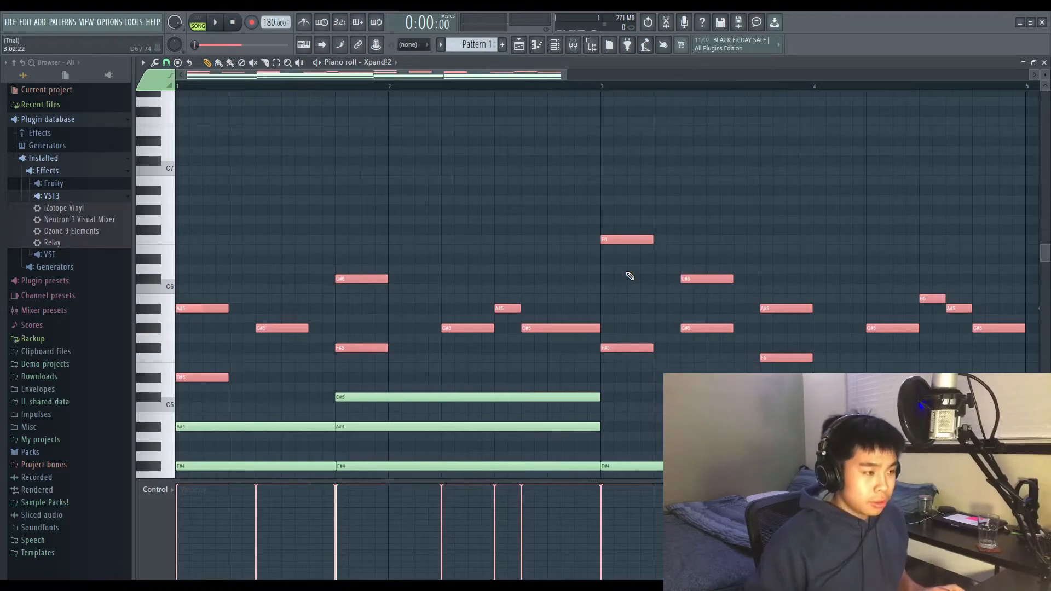
{"action": "key", "text": "ctrl+Up"}
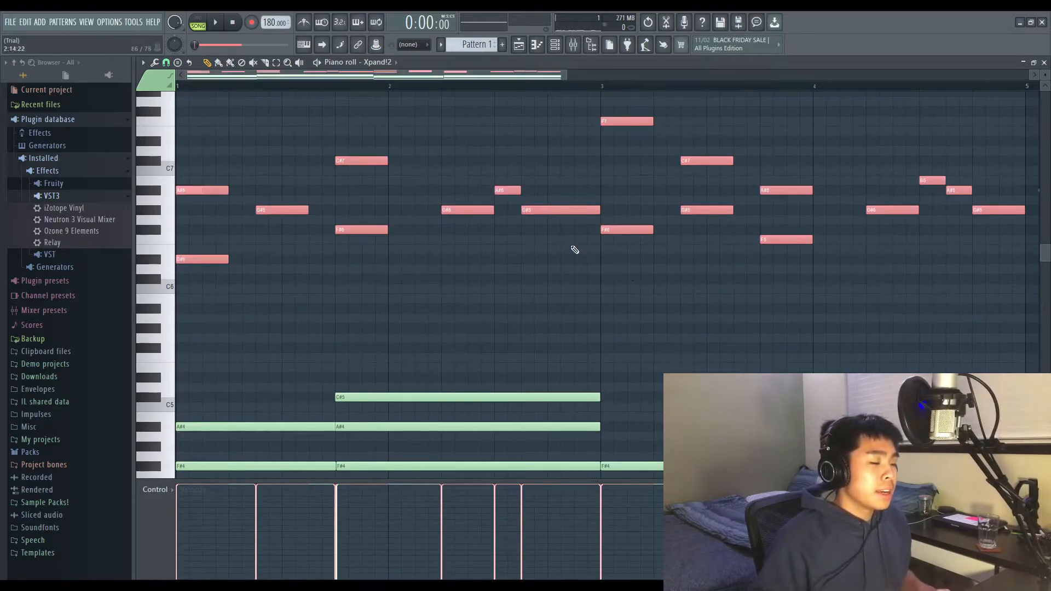
{"action": "left_click_drag", "start_coordinate": [564, 73], "coordinate": [712, 74]}
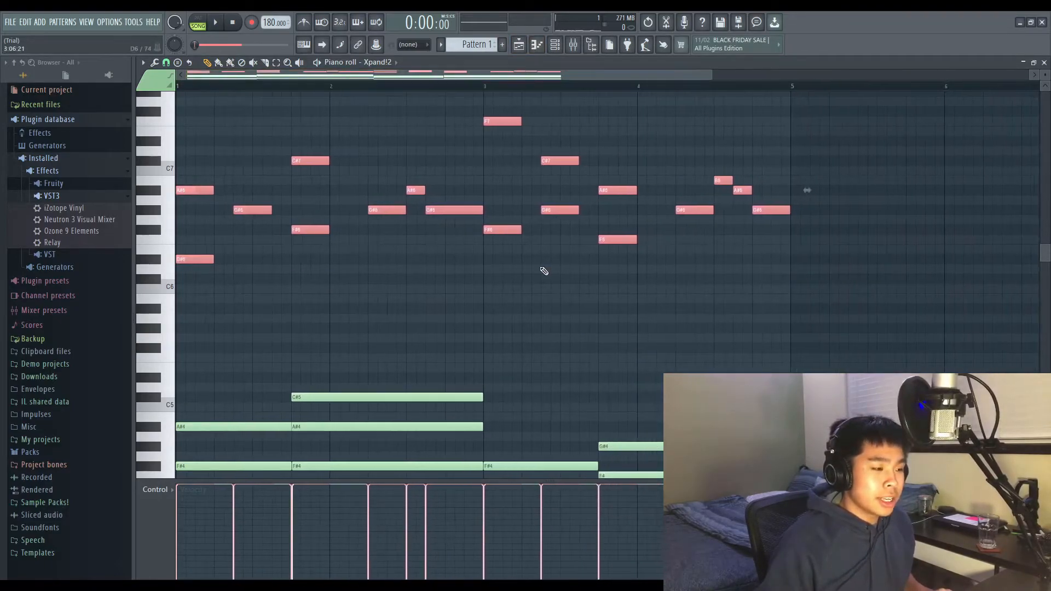
Play the loop to check the raised melody against the chords and bass notes, and stop playback.
{"action": "scroll", "coordinate": [466, 254], "scroll_direction": "down", "scroll_amount": 3}
{"action": "key", "text": "space"}
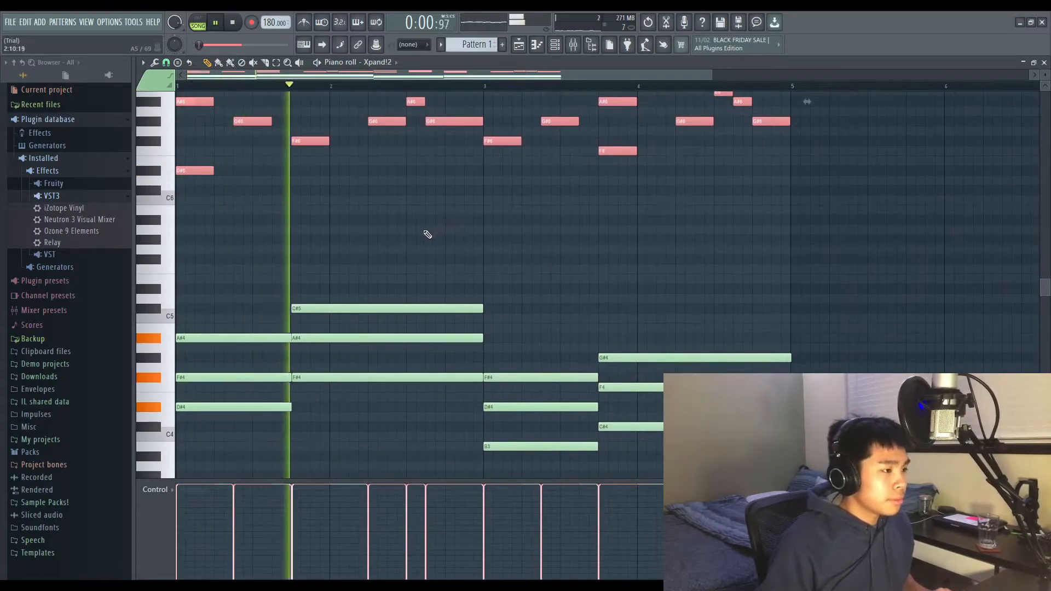
{"action": "scroll", "coordinate": [356, 255], "scroll_direction": "up", "scroll_amount": 3}
{"action": "scroll", "coordinate": [383, 263], "scroll_direction": "up", "scroll_amount": 3}
{"action": "scroll", "coordinate": [394, 263], "scroll_direction": "down", "scroll_amount": 2}
{"action": "scroll", "coordinate": [394, 263], "scroll_direction": "up", "scroll_amount": 4}
{"action": "scroll", "coordinate": [393, 264], "scroll_direction": "down", "scroll_amount": 5}
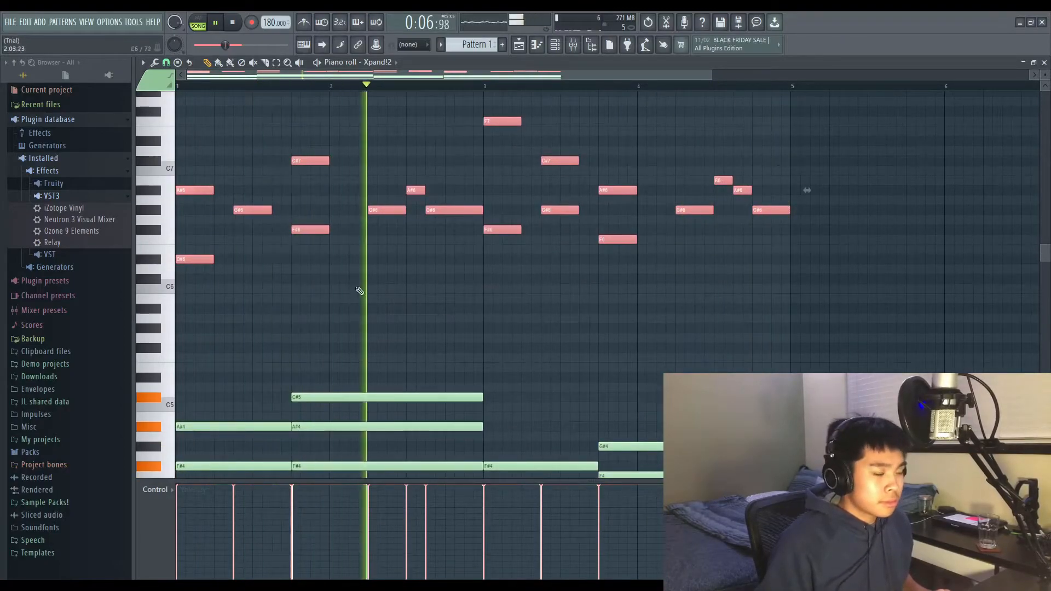
{"action": "scroll", "coordinate": [328, 282], "scroll_direction": "up", "scroll_amount": 3}
{"action": "key", "text": "space"}
Select all chord and bass notes, lower their velocities to about 75%, and start playback.
{"action": "scroll", "coordinate": [326, 281], "scroll_direction": "down", "scroll_amount": 7}
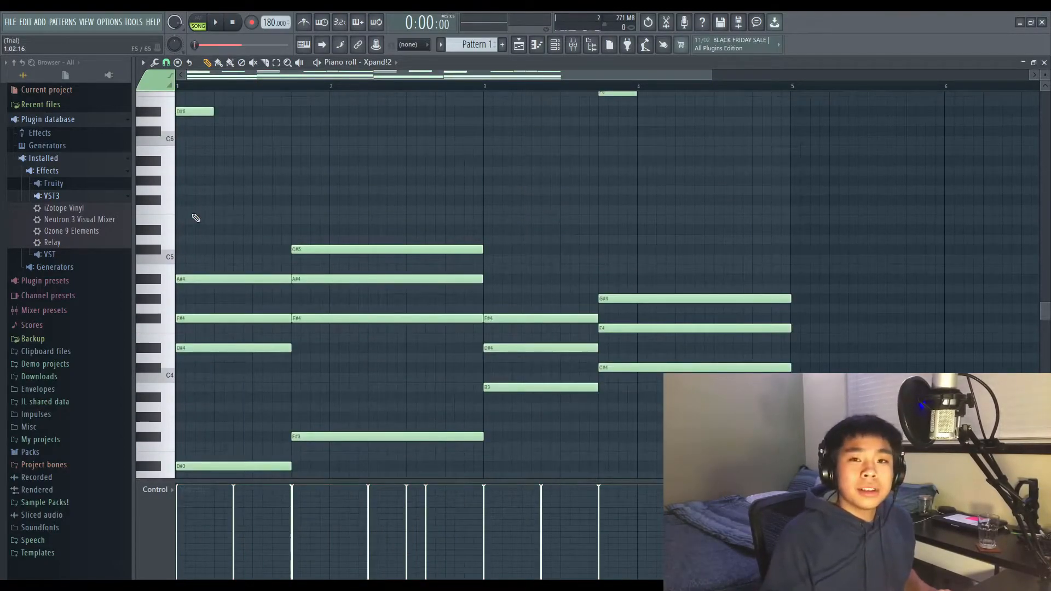
{"action": "left_click_drag", "start_coordinate": [197, 211], "coordinate": [638, 441]}
{"action": "scroll", "coordinate": [535, 387], "scroll_direction": "up", "scroll_amount": 5}
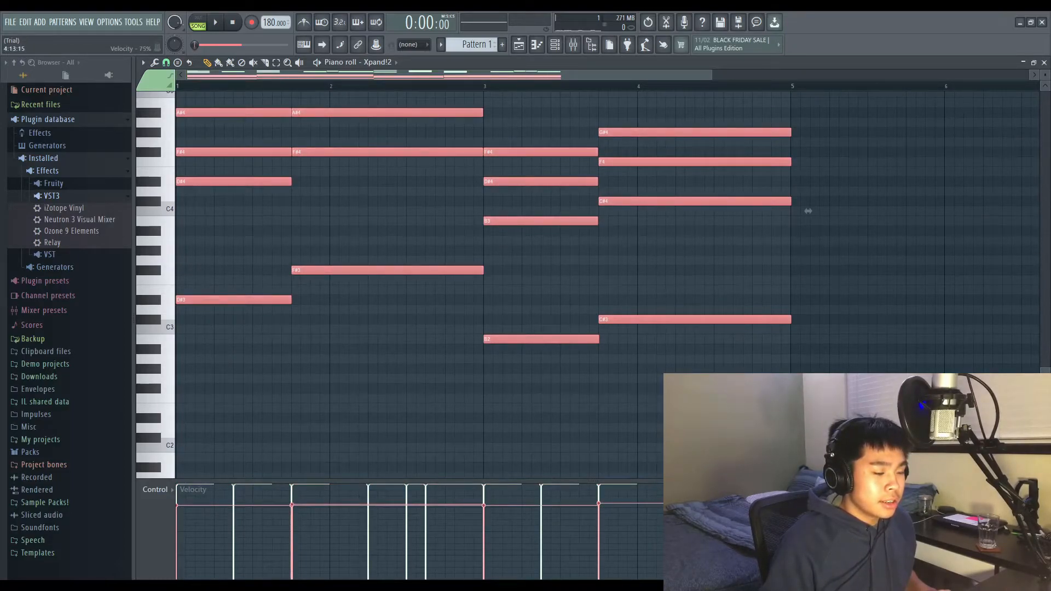
{"action": "key", "text": "space"}
Lengthen the short melody notes across bars 1 to 4, mostly extending them to the start of the following notes.
{"action": "scroll", "coordinate": [422, 340], "scroll_direction": "up", "scroll_amount": 12}
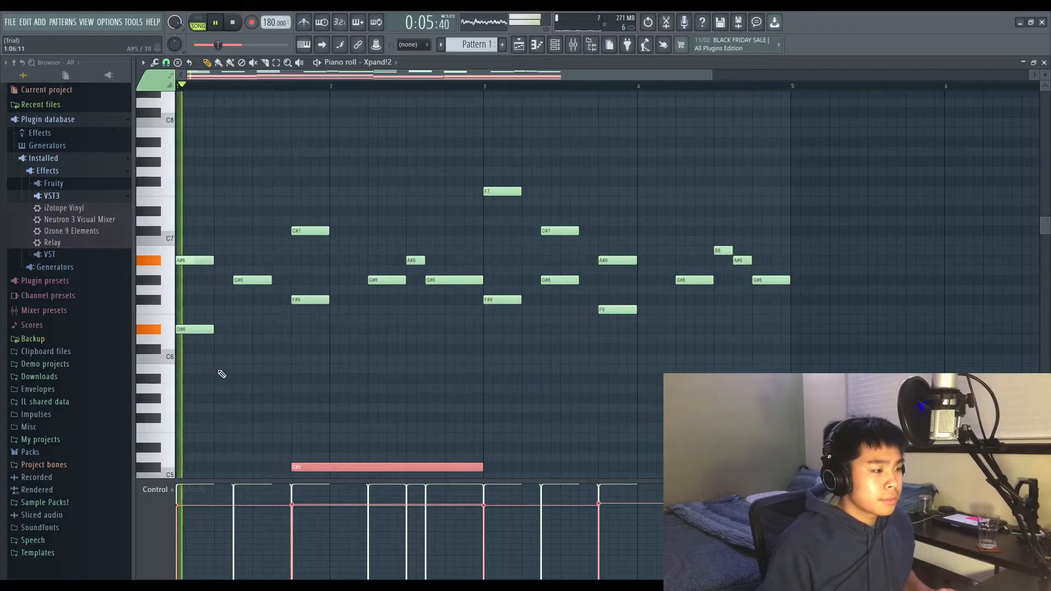
{"action": "left_click_drag", "start_coordinate": [213, 260], "coordinate": [233, 261]}
{"action": "left_click_drag", "start_coordinate": [212, 330], "coordinate": [232, 330]}
{"action": "left_click_drag", "start_coordinate": [272, 281], "coordinate": [290, 281]}
{"action": "left_click_drag", "start_coordinate": [327, 231], "coordinate": [366, 231]}
{"action": "left_click_drag", "start_coordinate": [520, 191], "coordinate": [540, 191]}
{"action": "left_click_drag", "start_coordinate": [635, 260], "coordinate": [663, 260]}
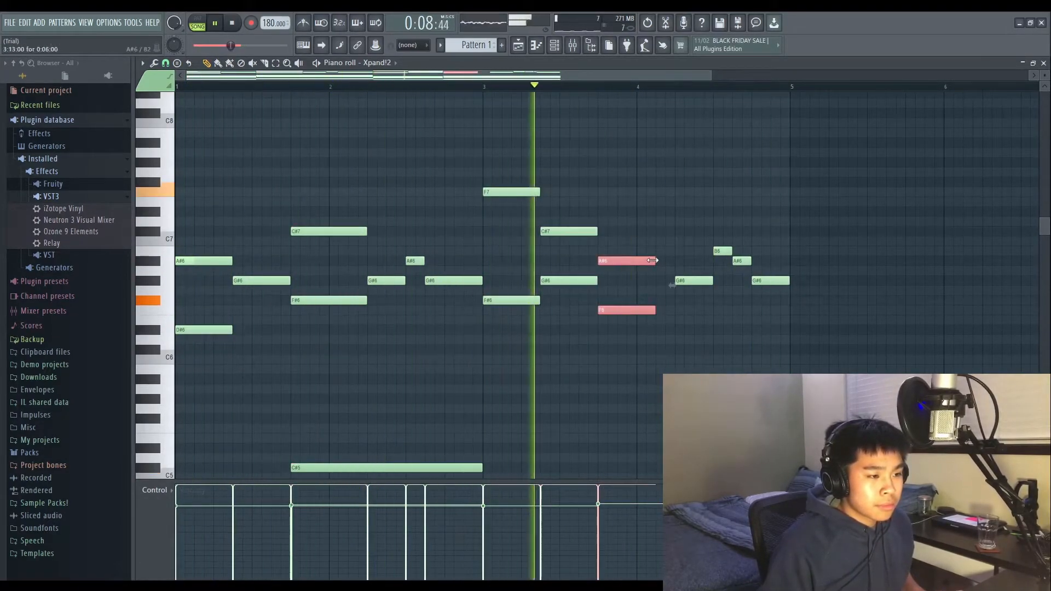
Open the mixer and examine the Fruity parametric EQ 2, Fruity Reeverb 2 and Fruity Stereo Enhancer settings on Insert 2.
{"action": "scroll", "coordinate": [729, 111], "scroll_direction": "up", "scroll_amount": 3}
{"action": "key", "text": "F6"}
{"action": "key", "text": "F9"}
{"action": "key", "text": "F9"}
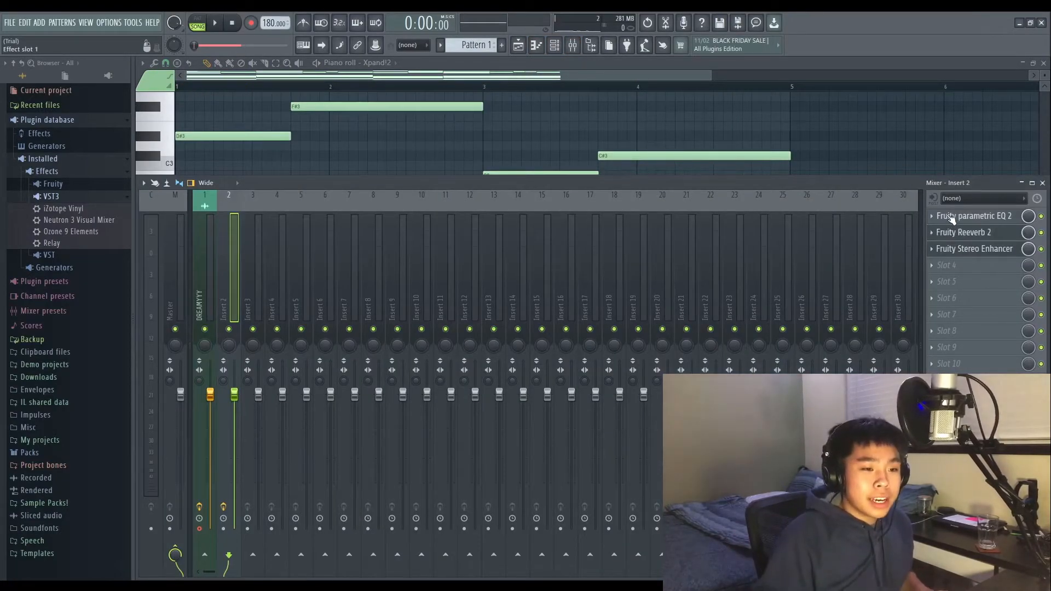
{"action": "left_click", "coordinate": [951, 218]}
{"action": "left_click_drag", "start_coordinate": [638, 156], "coordinate": [610, 141]}
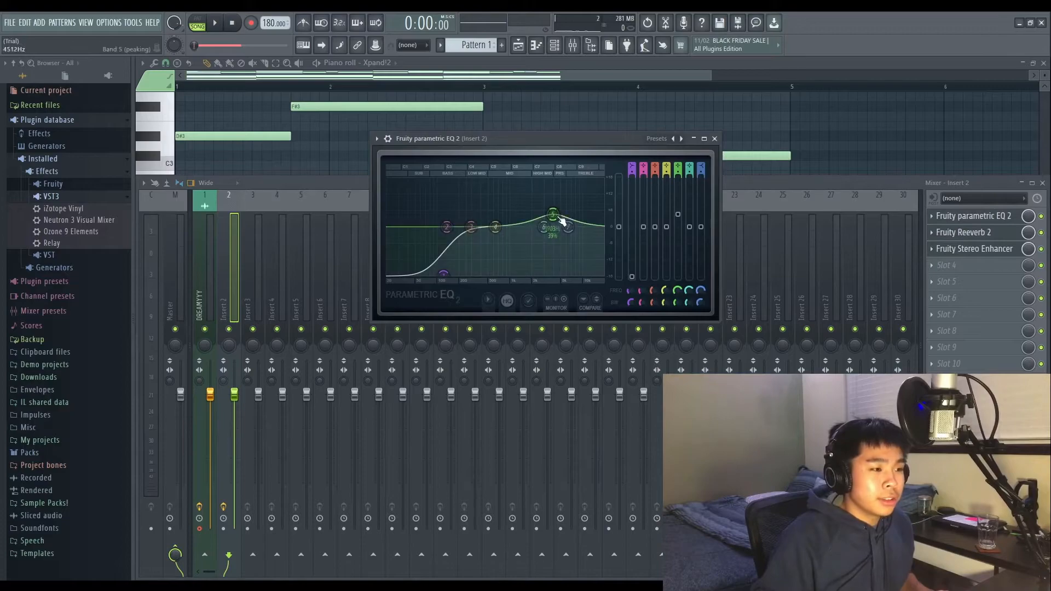
{"action": "left_click", "coordinate": [983, 234]}
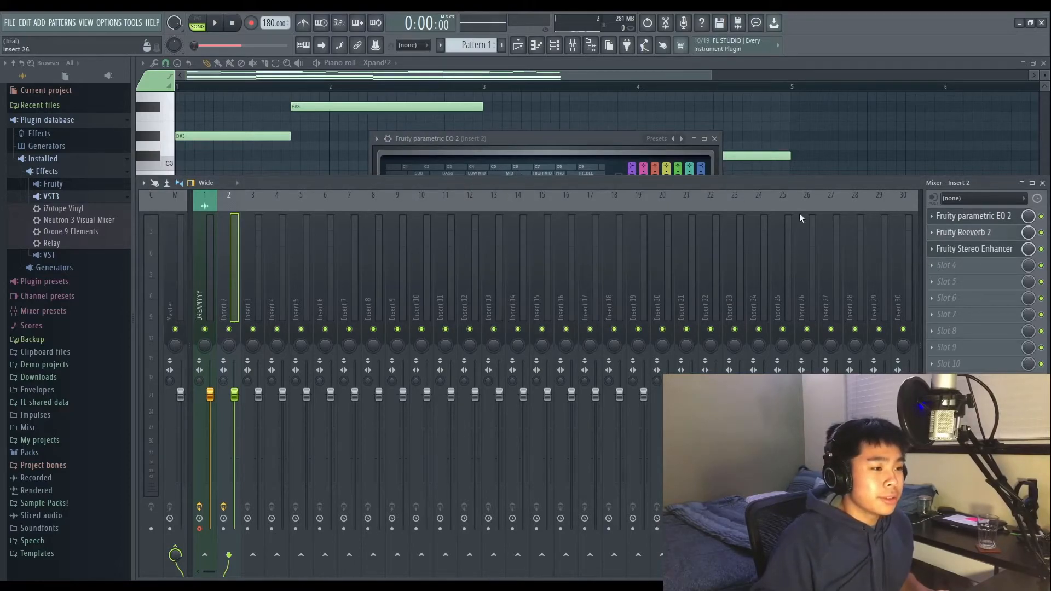
{"action": "left_click", "coordinate": [963, 250]}
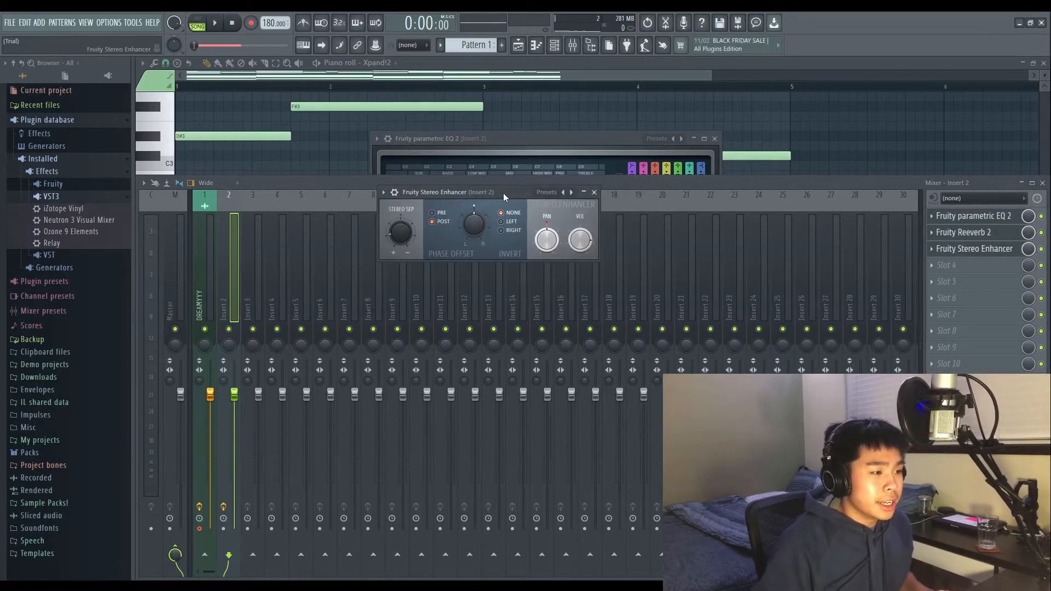
{"action": "left_click_drag", "start_coordinate": [504, 193], "coordinate": [527, 211]}
{"action": "left_click", "coordinate": [275, 306]}
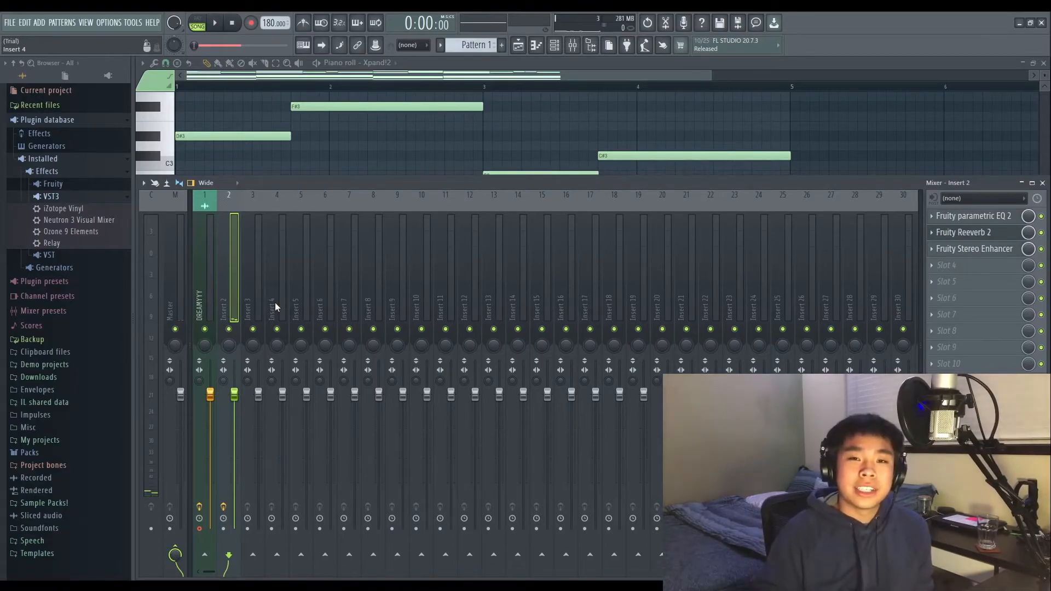
Play the loop with HalfTime on Insert 3, stop playback, and close the mixer and the Fruity Reeverb 2 window.
{"action": "key", "text": "space"}
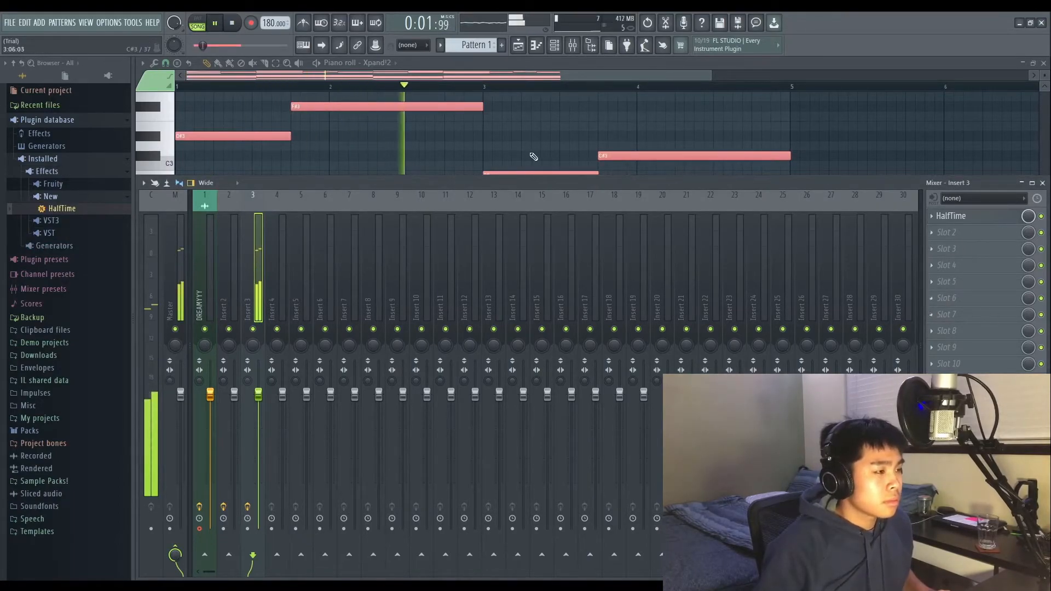
{"action": "key", "text": "space"}
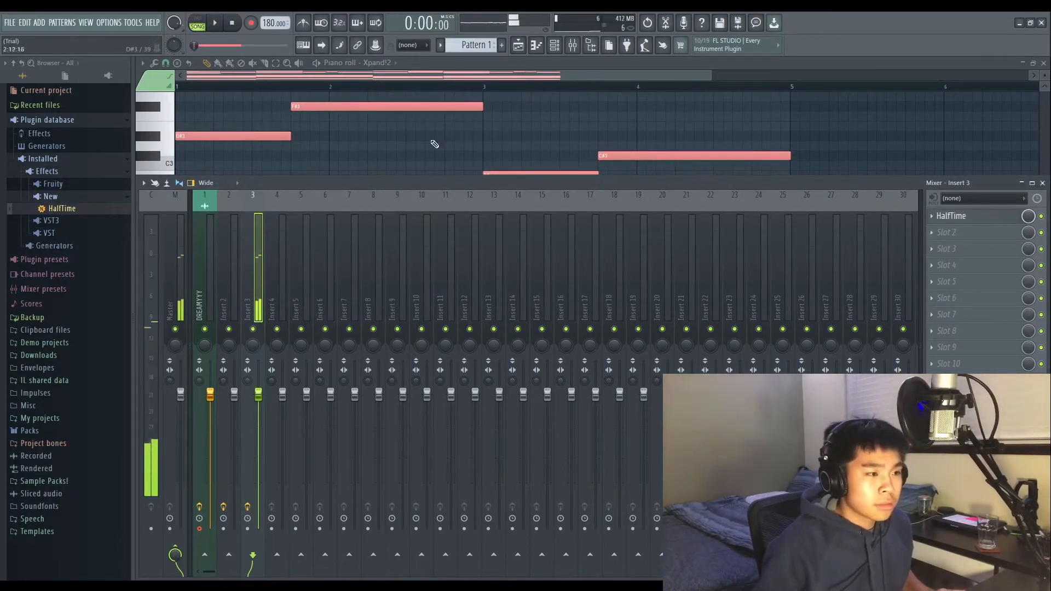
{"action": "left_click", "coordinate": [1043, 183]}
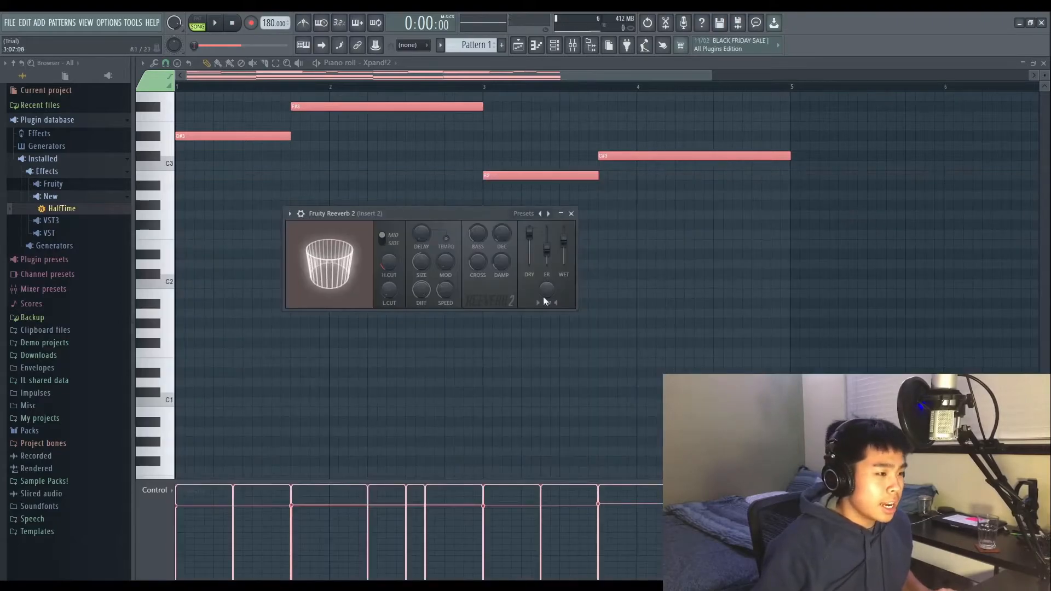
{"action": "left_click", "coordinate": [576, 218]}
Open the Xpand!2 #2 channel's notes in the piano roll, select them all, and transpose them up one octave.
{"action": "scroll", "coordinate": [608, 301], "scroll_direction": "up", "scroll_amount": 2}
{"action": "scroll", "coordinate": [608, 302], "scroll_direction": "up", "scroll_amount": 4}
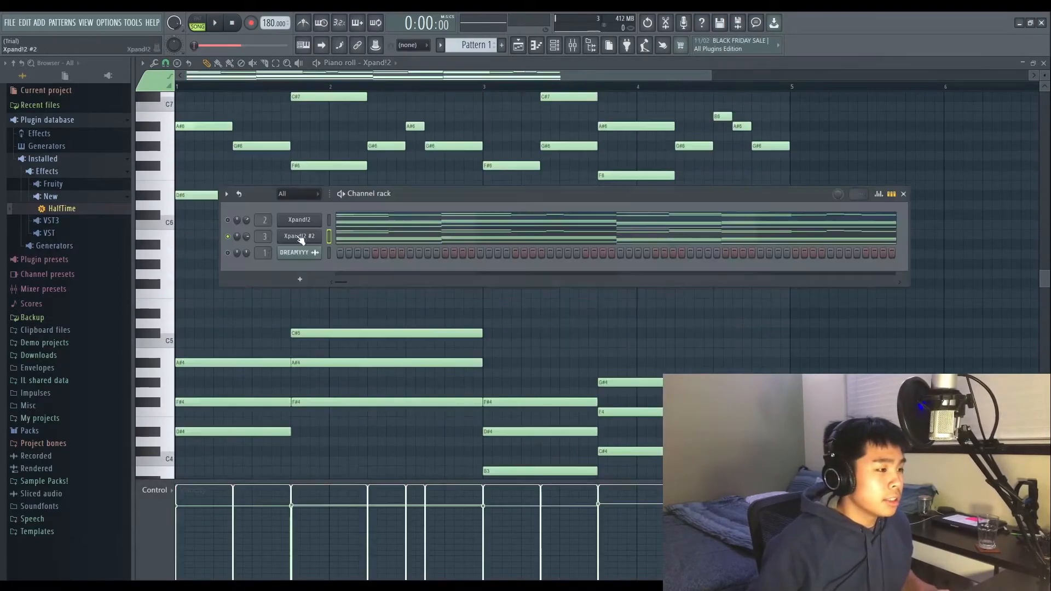
{"action": "left_click", "coordinate": [412, 244]}
{"action": "key", "text": "ctrl+a"}
{"action": "scroll", "coordinate": [484, 142], "scroll_direction": "up", "scroll_amount": 3}
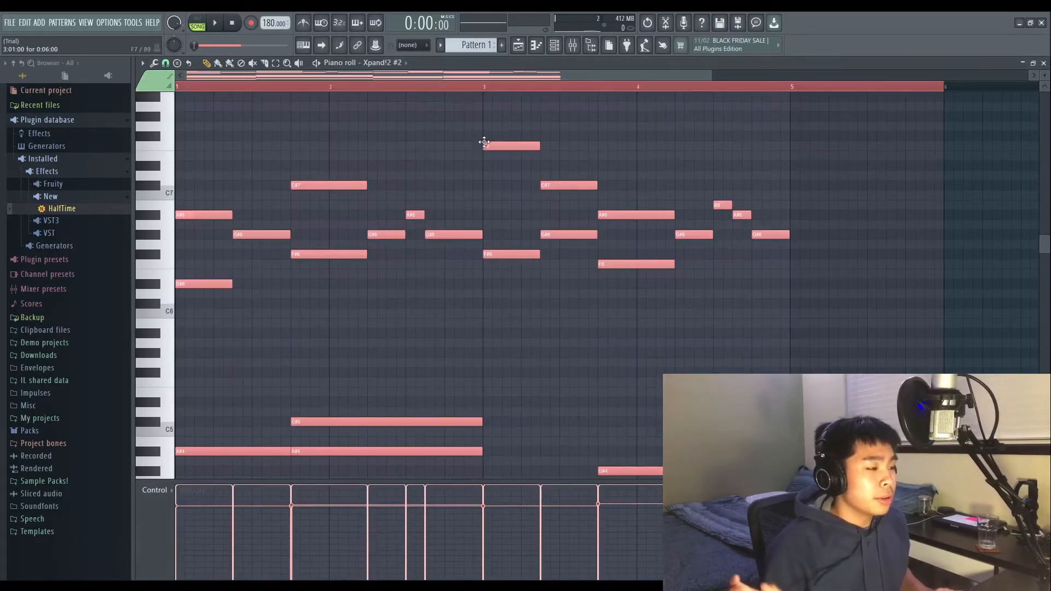
{"action": "key", "text": "ctrl+Up"}
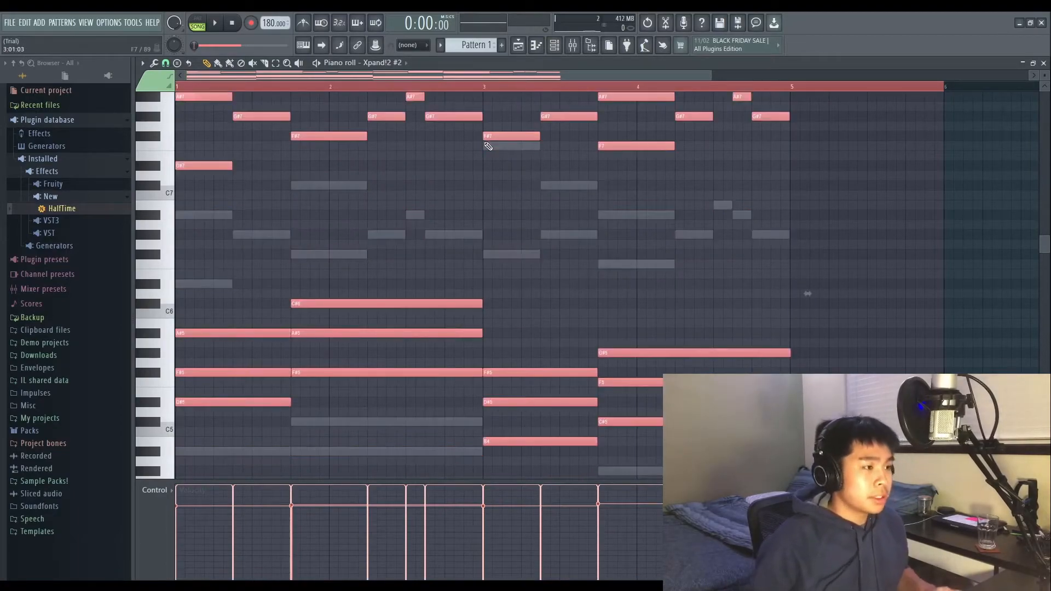
{"action": "scroll", "coordinate": [598, 155], "scroll_direction": "up", "scroll_amount": 3}
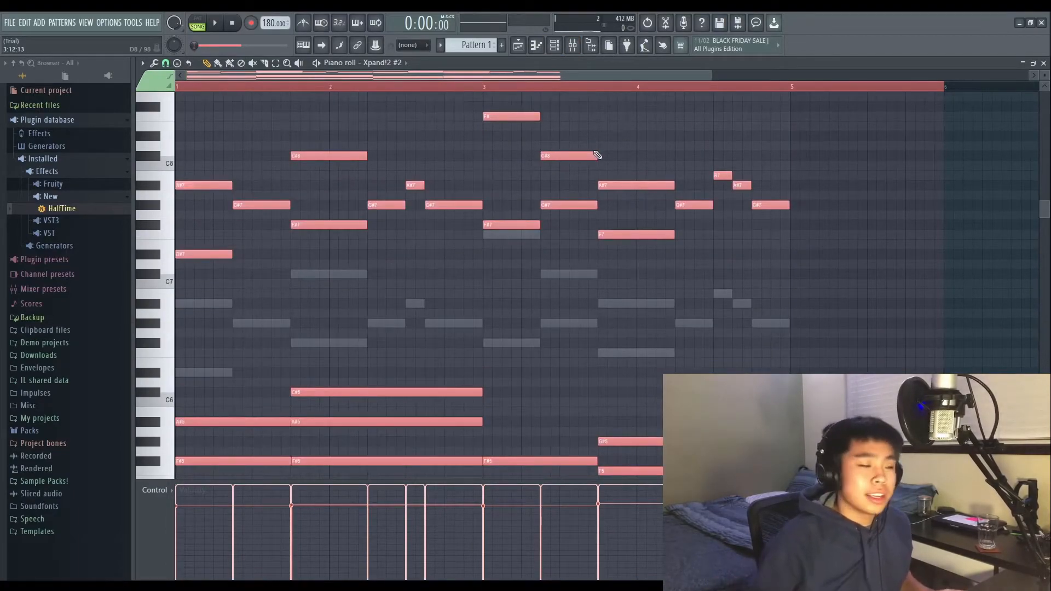
Play the loop with the transposed Xpand!2 #2 layer, checking the Insert 2 effects and the channel rack, then stop playback.
{"action": "key", "text": "space"}
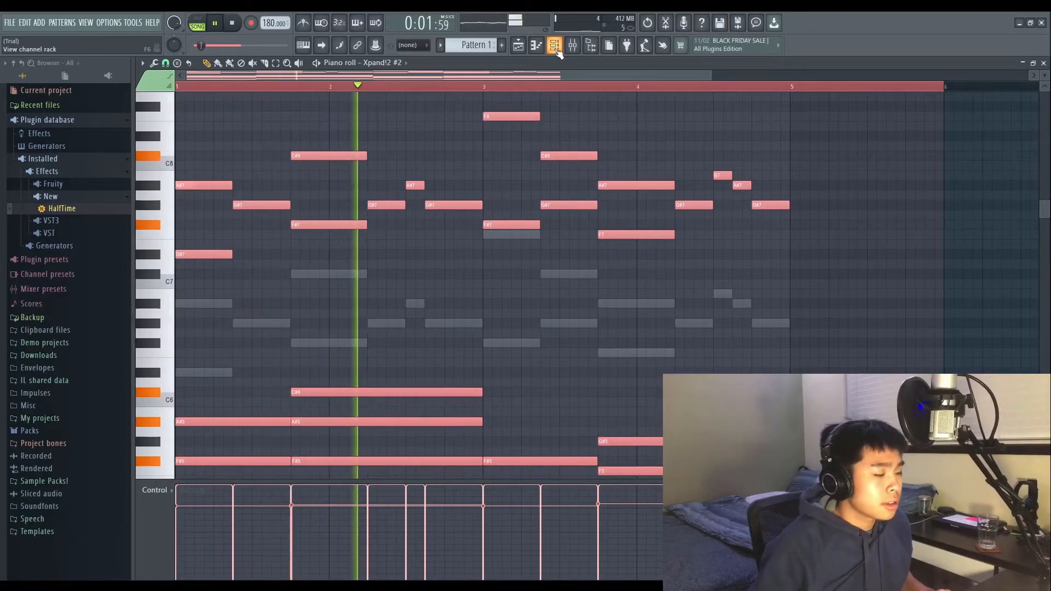
{"action": "scroll", "coordinate": [532, 236], "scroll_direction": "up", "scroll_amount": 3}
{"action": "scroll", "coordinate": [534, 231], "scroll_direction": "down", "scroll_amount": 5}
{"action": "scroll", "coordinate": [575, 216], "scroll_direction": "up", "scroll_amount": 6}
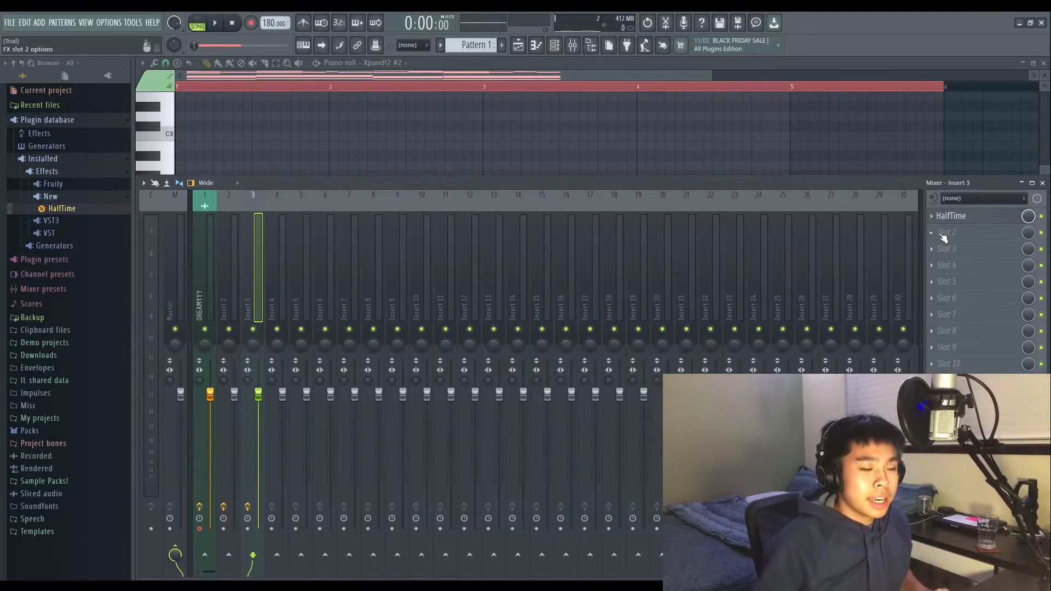
{"action": "left_click", "coordinate": [223, 277]}
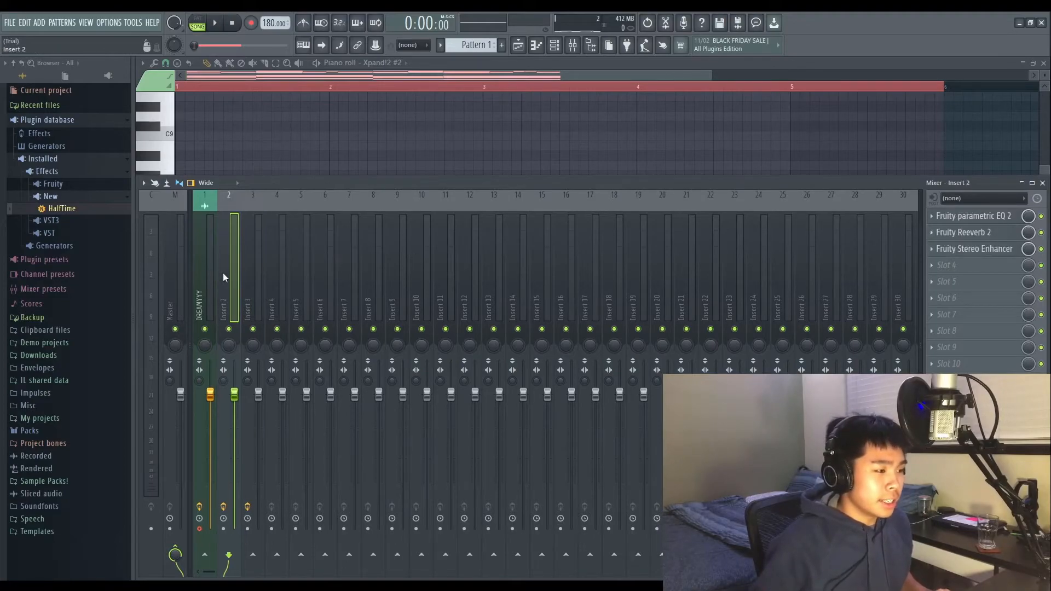
{"action": "key", "text": "F6"}
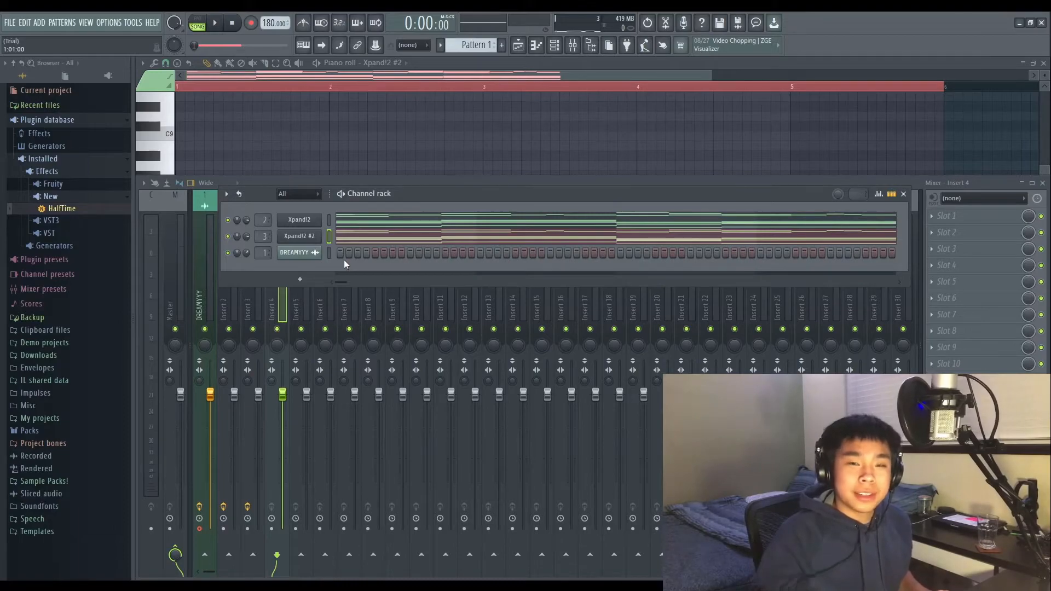
{"action": "key", "text": "space"}
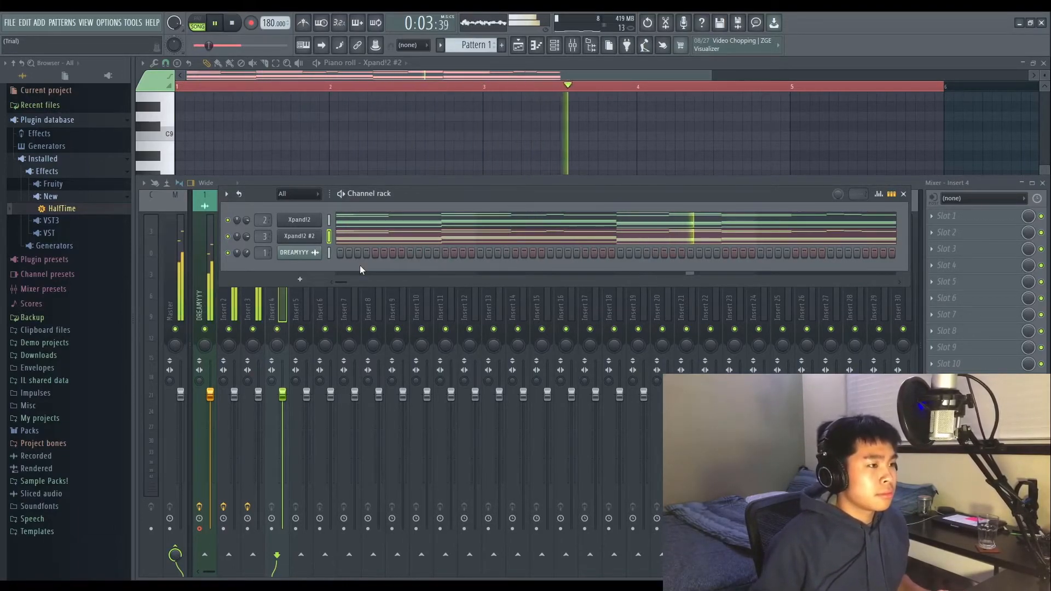
{"action": "key", "text": "space"}
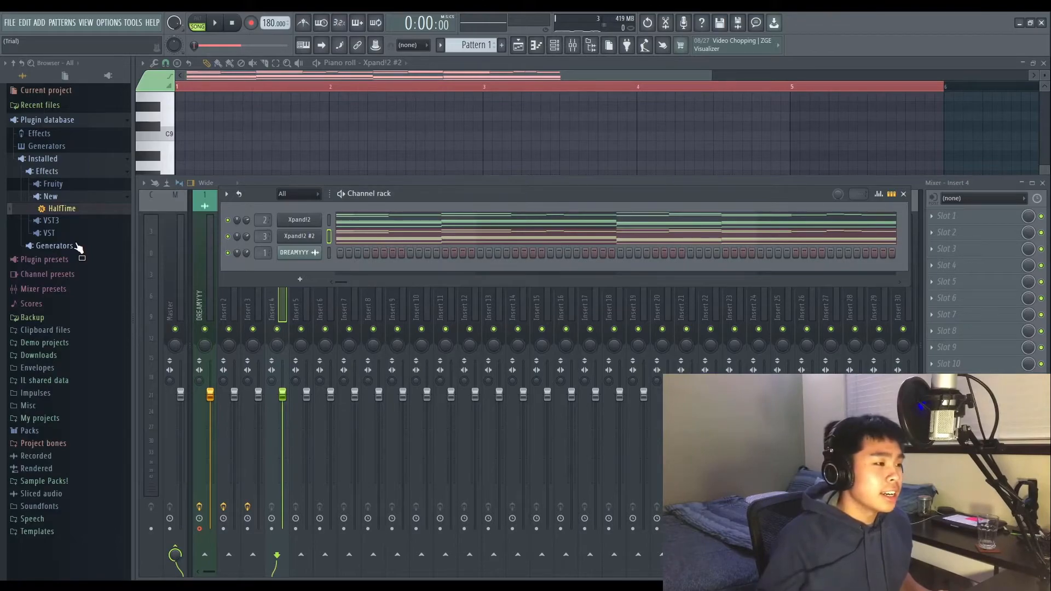
Set the FX2 Stereo Delay time of the +53 FM Gutarish channel to 2/4 while the loop plays, and close its window.
{"action": "key", "text": "space"}
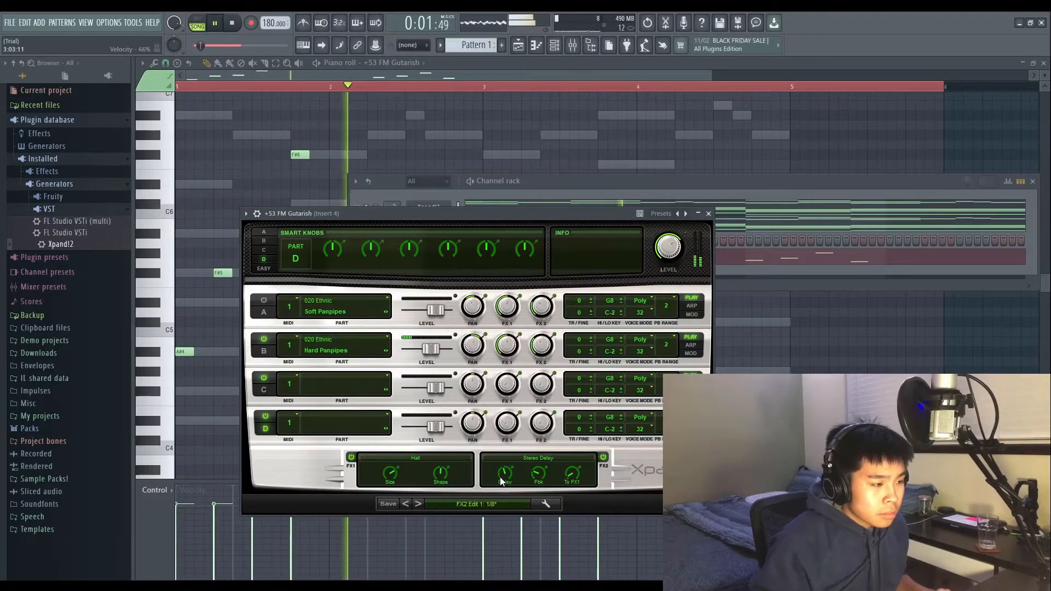
{"action": "left_click_drag", "start_coordinate": [499, 441], "coordinate": [497, 429]}
{"action": "key", "text": "space"}
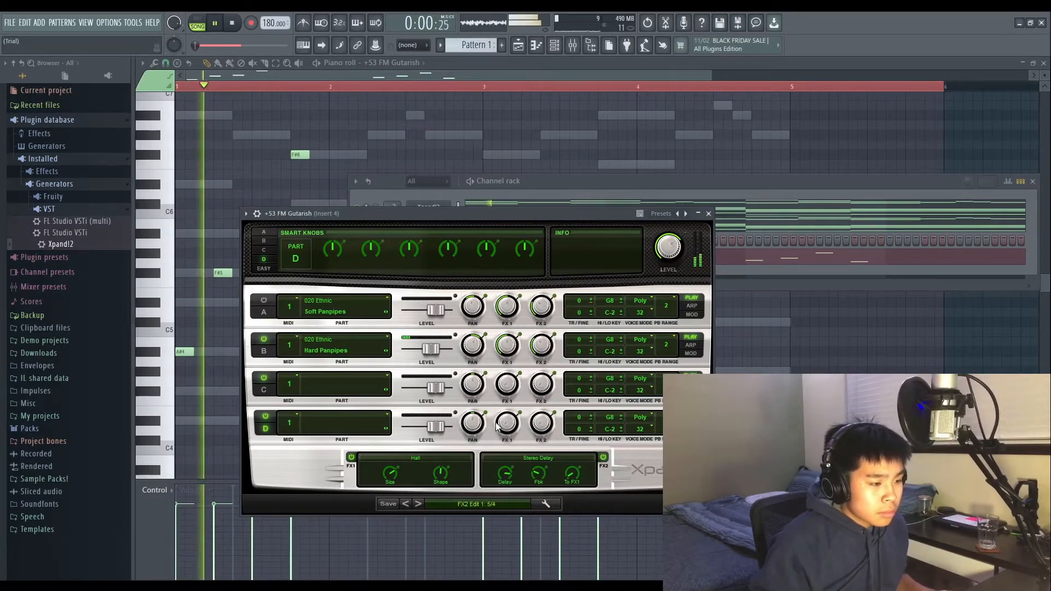
{"action": "left_click_drag", "start_coordinate": [504, 480], "coordinate": [501, 489]}
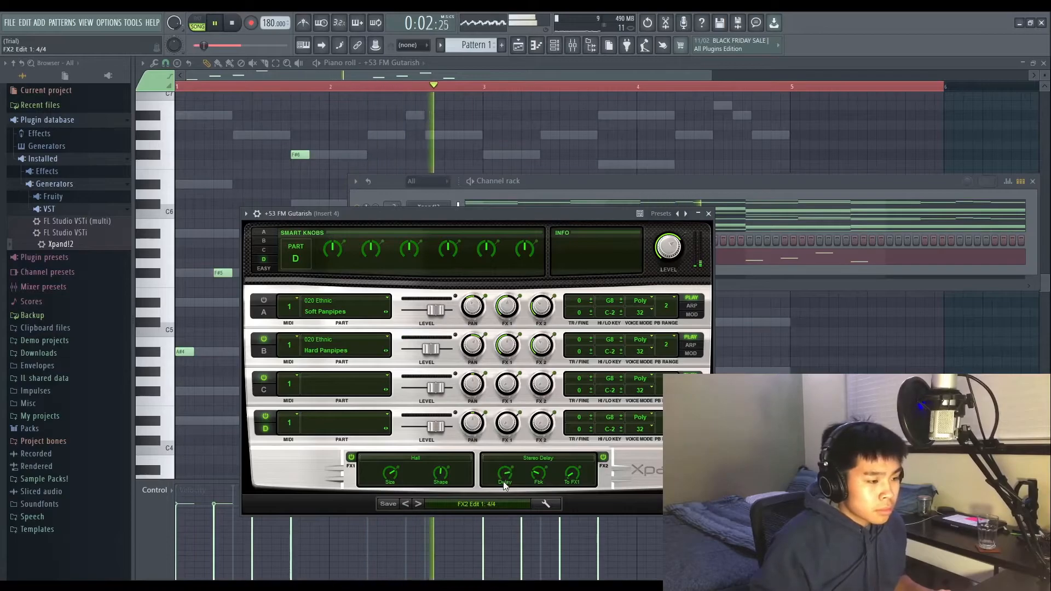
{"action": "key", "text": "space"}
{"action": "key", "text": "space"}
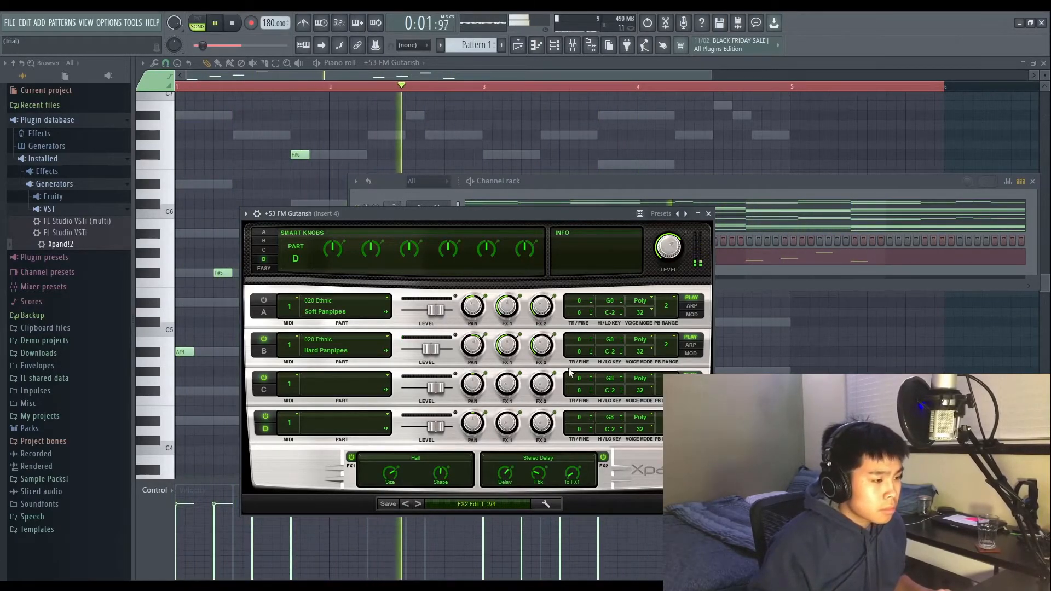
{"action": "left_click", "coordinate": [709, 213]}
Reposition the channel rack and add a hit on step 7 of the Cobra Kick 4 channel.
{"action": "left_click_drag", "start_coordinate": [865, 187], "coordinate": [745, 214]}
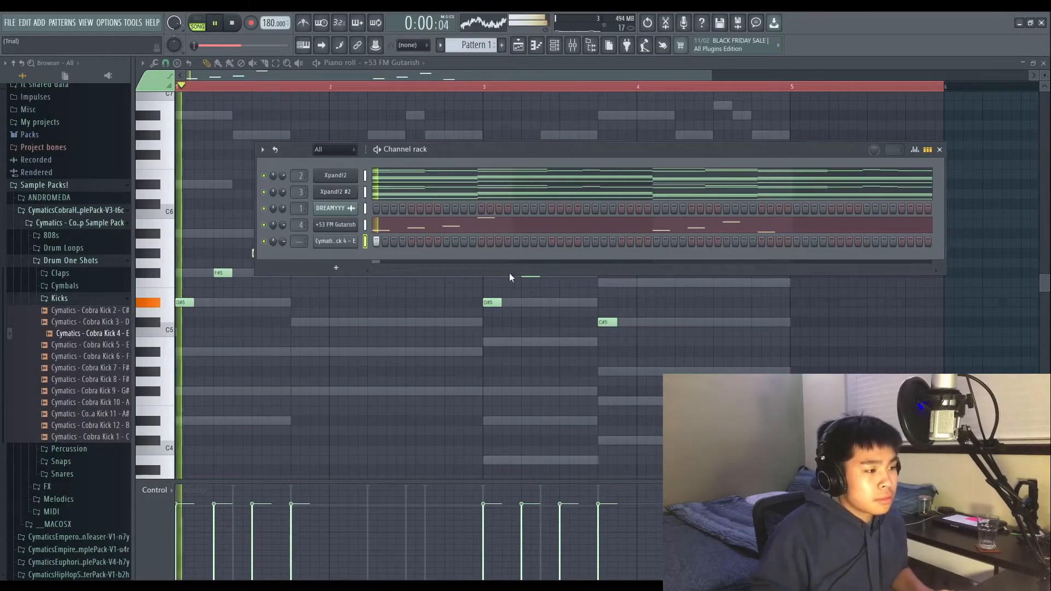
{"action": "left_click", "coordinate": [429, 241]}
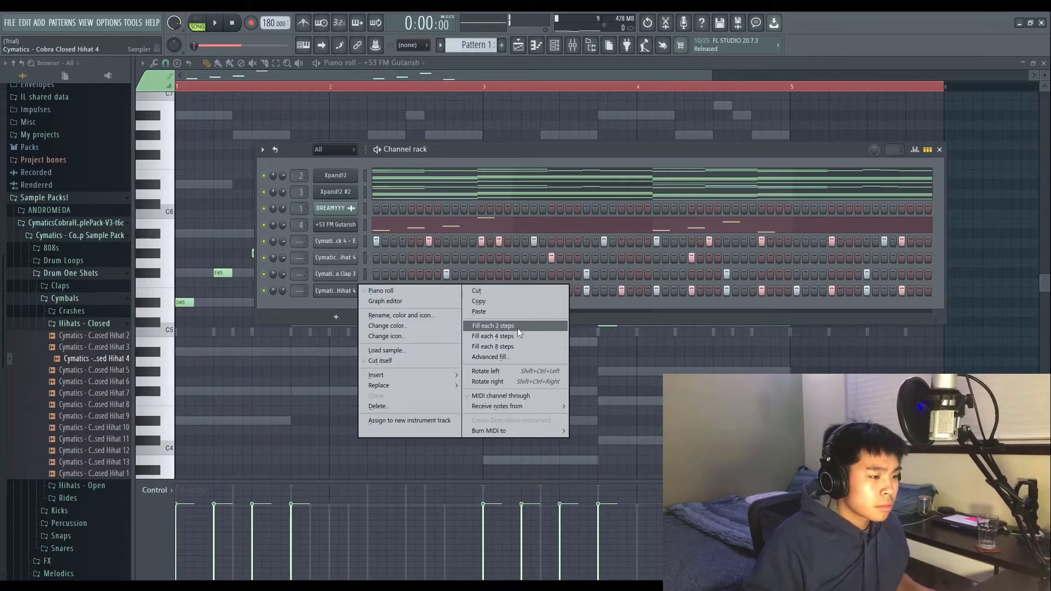
Fill the Cobra Closed Hihat 4 channel on each 2 steps and lower its volume.
{"action": "left_click", "coordinate": [517, 327]}
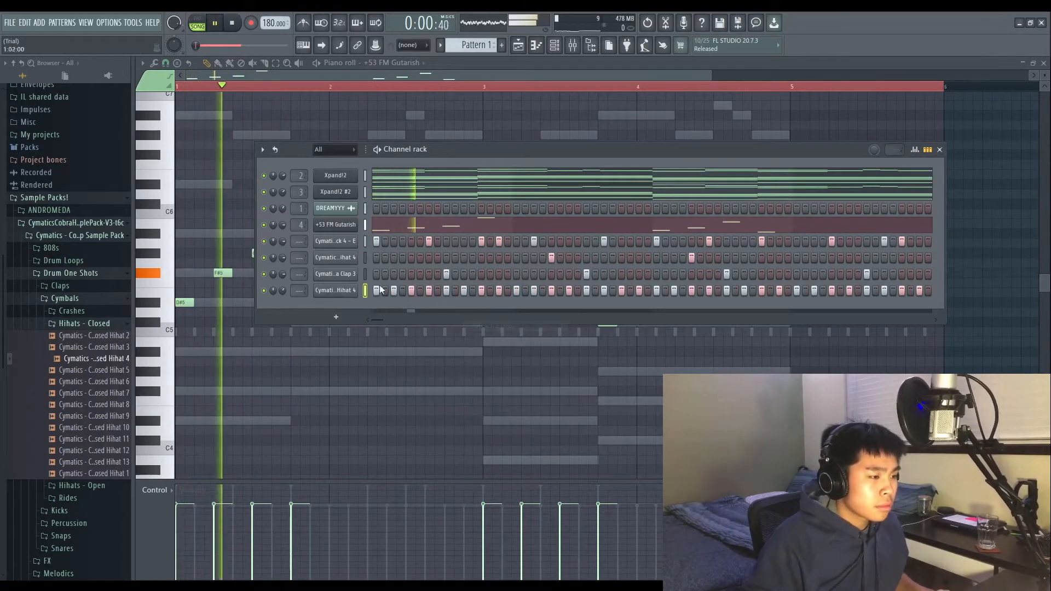
{"action": "left_click_drag", "start_coordinate": [282, 287], "coordinate": [284, 296]}
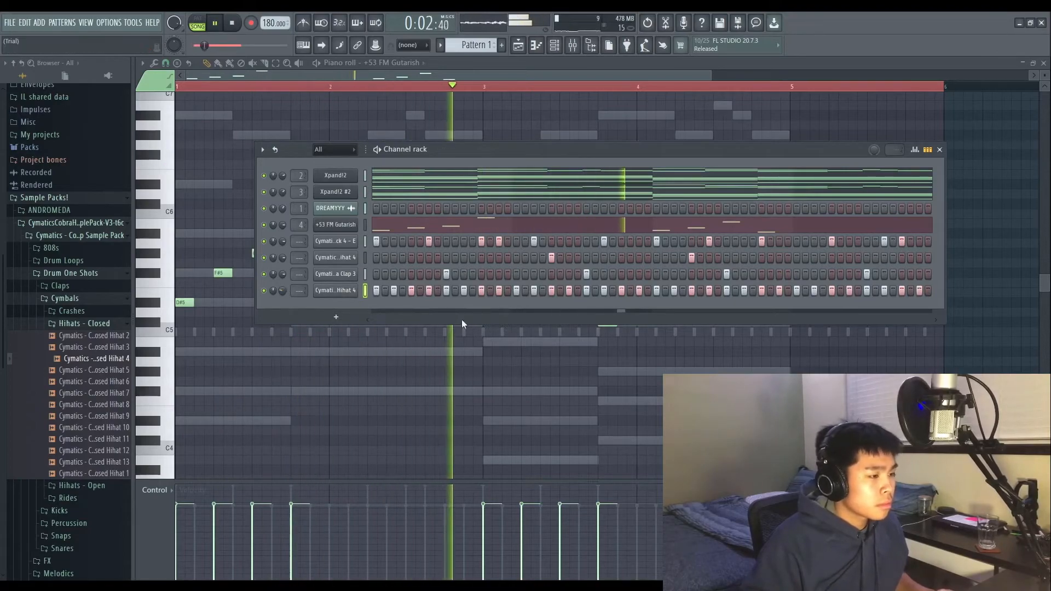
Open the Closed Hihat 4 notes in the piano roll and lower the velocity of every second hit up to bar 4.
{"action": "right_click", "coordinate": [356, 289]}
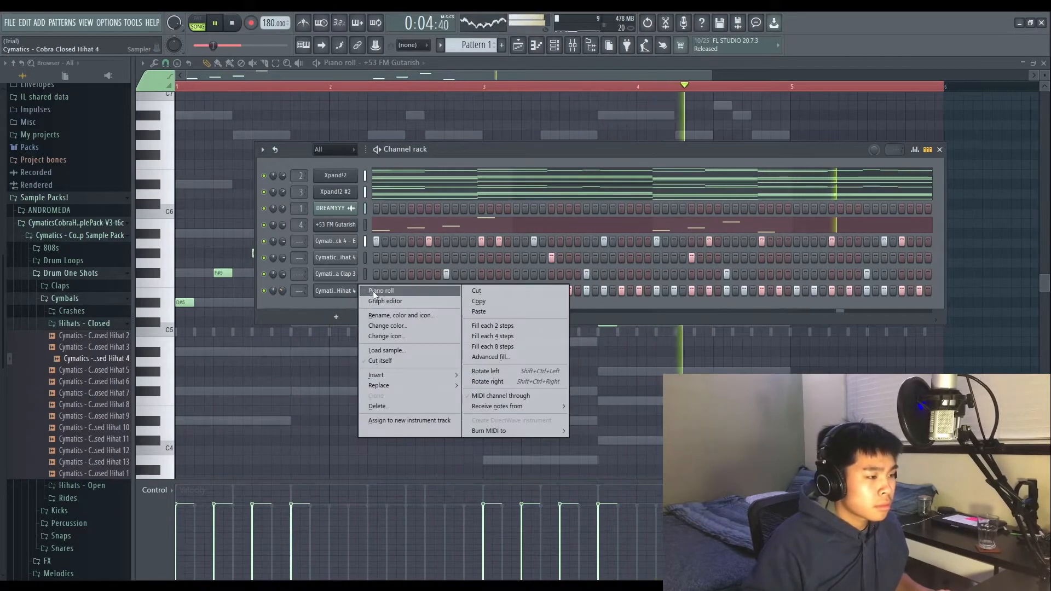
{"action": "left_click", "coordinate": [373, 292]}
{"action": "left_click", "coordinate": [195, 523]}
{"action": "left_click", "coordinate": [232, 523]}
{"action": "left_click", "coordinate": [272, 524]}
{"action": "left_click", "coordinate": [310, 527]}
{"action": "left_click", "coordinate": [349, 524]}
{"action": "left_click", "coordinate": [387, 525]}
{"action": "left_click", "coordinate": [425, 521]}
{"action": "left_click", "coordinate": [464, 527]}
{"action": "left_click", "coordinate": [502, 521]}
{"action": "left_click", "coordinate": [540, 516]}
{"action": "left_click", "coordinate": [579, 527]}
{"action": "left_click", "coordinate": [617, 523]}
{"action": "left_click", "coordinate": [656, 525]}
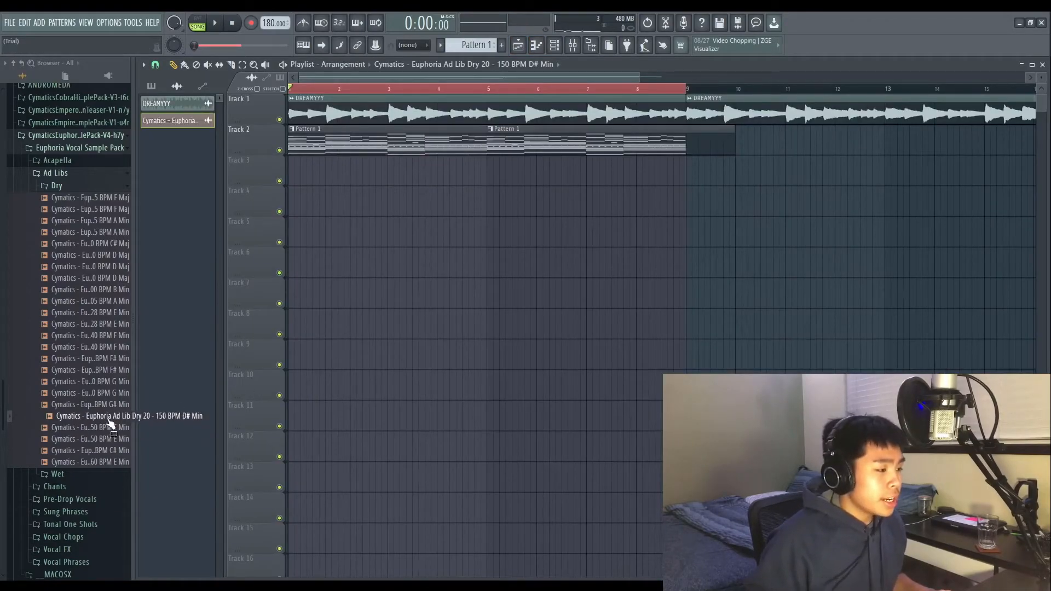
Place the Cymatics Euphoria Ad Lib Dry 20 - 150 BPM D# Min sample at the start of Track 3.
{"action": "left_click_drag", "start_coordinate": [103, 420], "coordinate": [287, 174]}
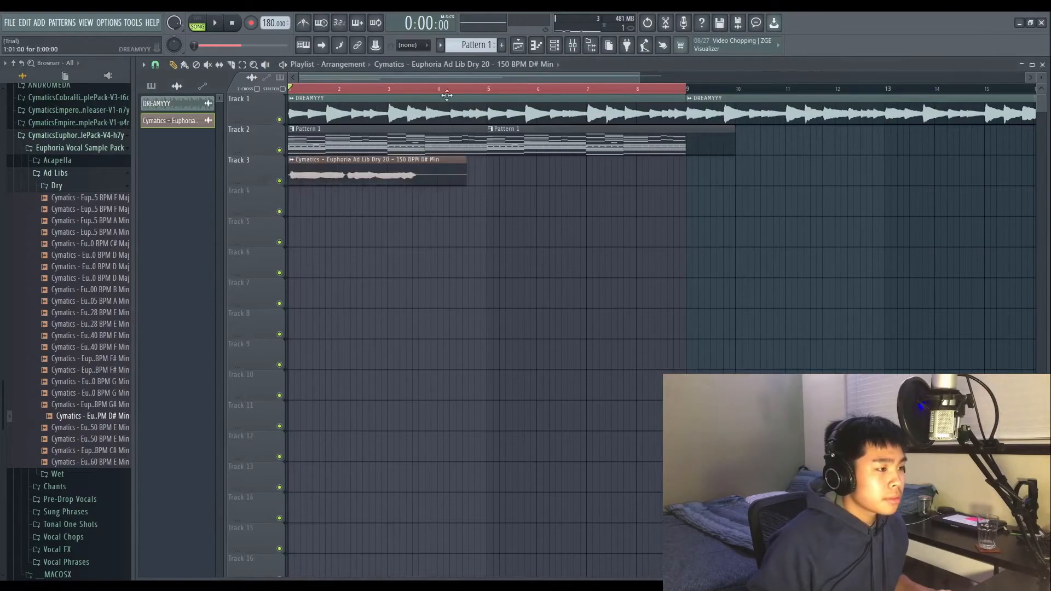
{"action": "scroll", "coordinate": [460, 102], "scroll_direction": "up", "scroll_amount": 3}
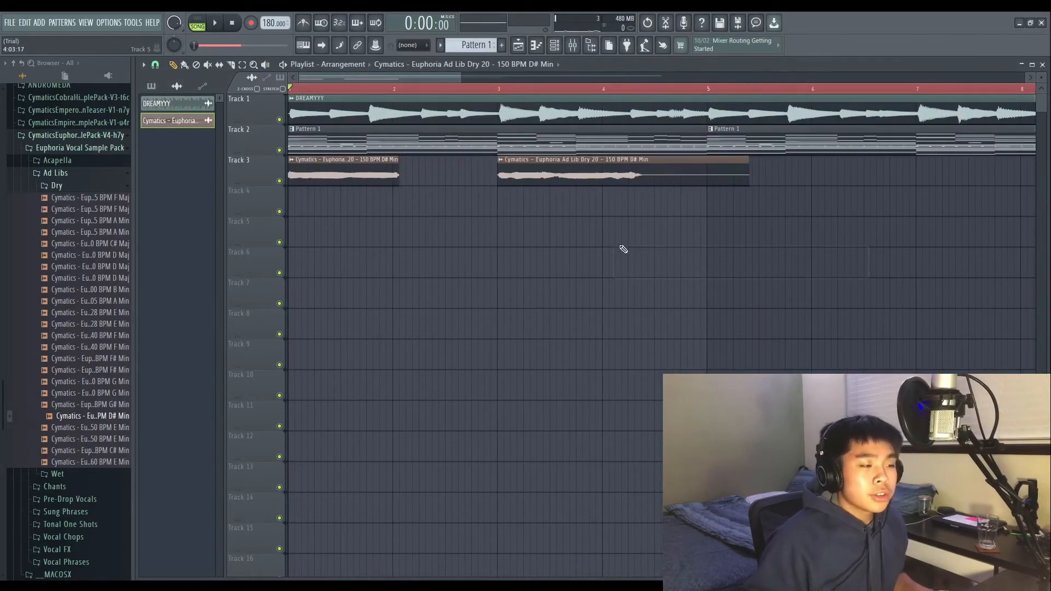
Set both ad lib clips to Stretch mode with a stretch time of 3:00:00, start playback, and close the sample settings.
{"action": "left_click_drag", "start_coordinate": [592, 249], "coordinate": [366, 160]}
{"action": "double_click", "coordinate": [576, 184]}
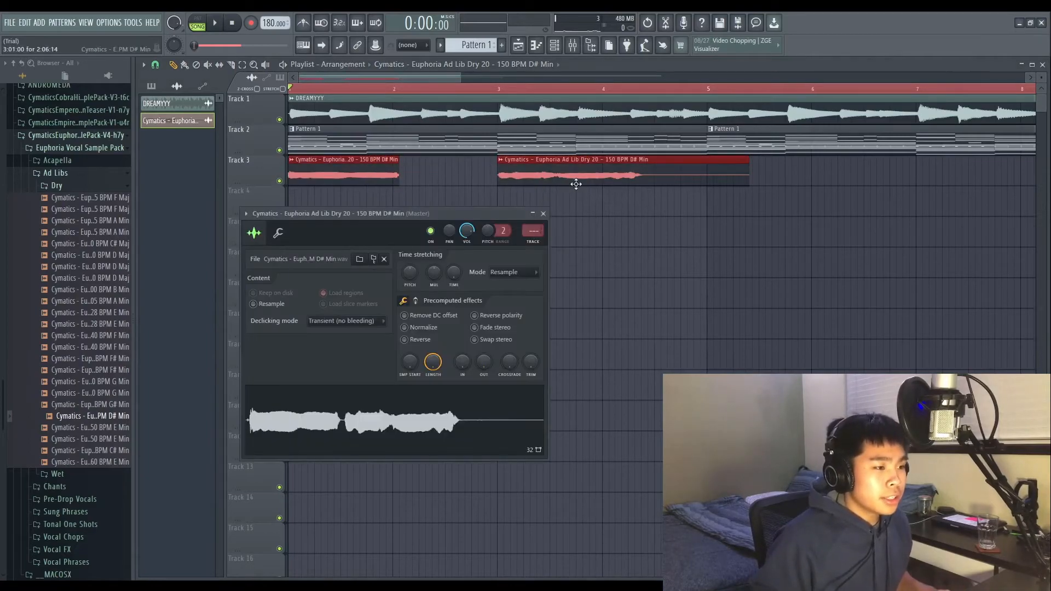
{"action": "left_click", "coordinate": [523, 273]}
{"action": "left_click", "coordinate": [515, 305]}
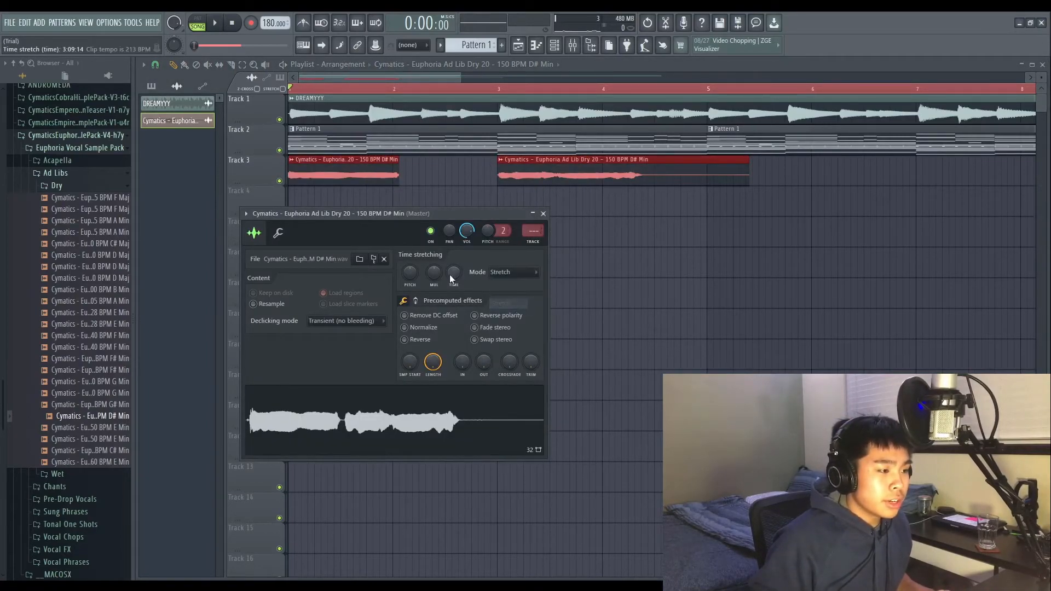
{"action": "left_click_drag", "start_coordinate": [454, 273], "coordinate": [454, 283]}
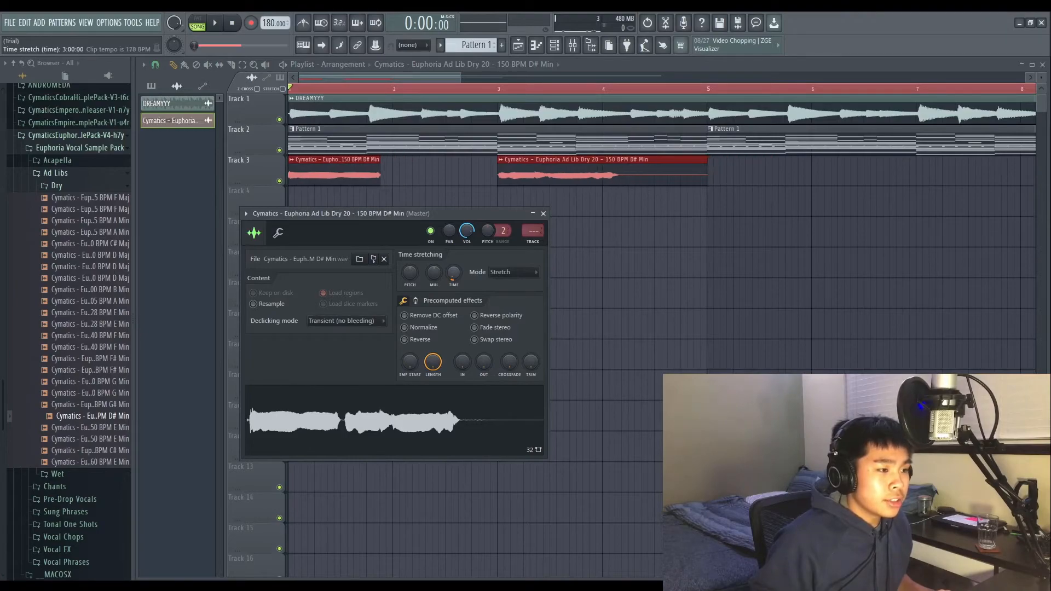
{"action": "key", "text": "space"}
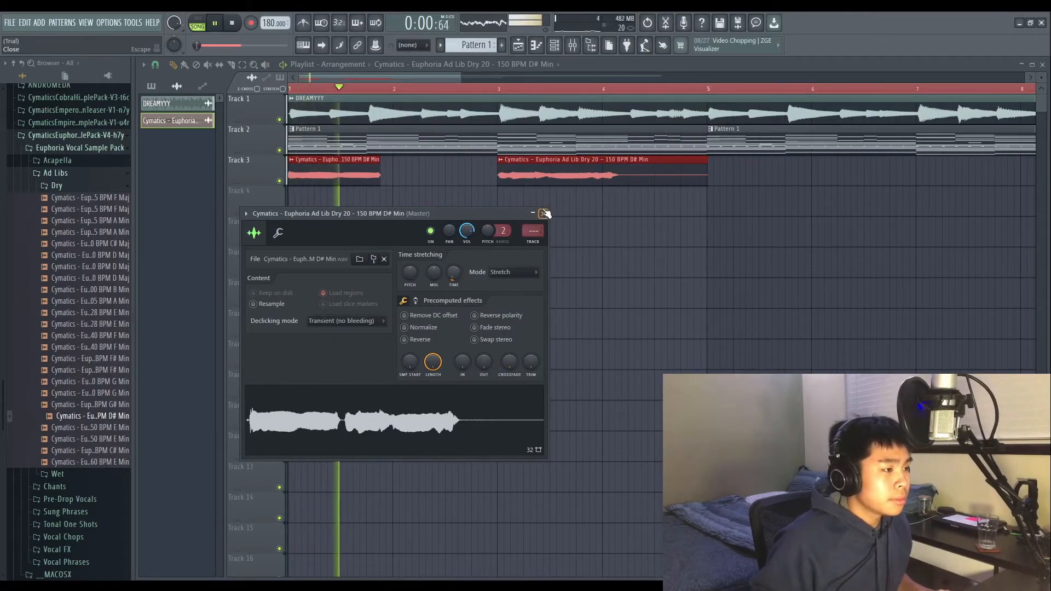
{"action": "left_click", "coordinate": [543, 213]}
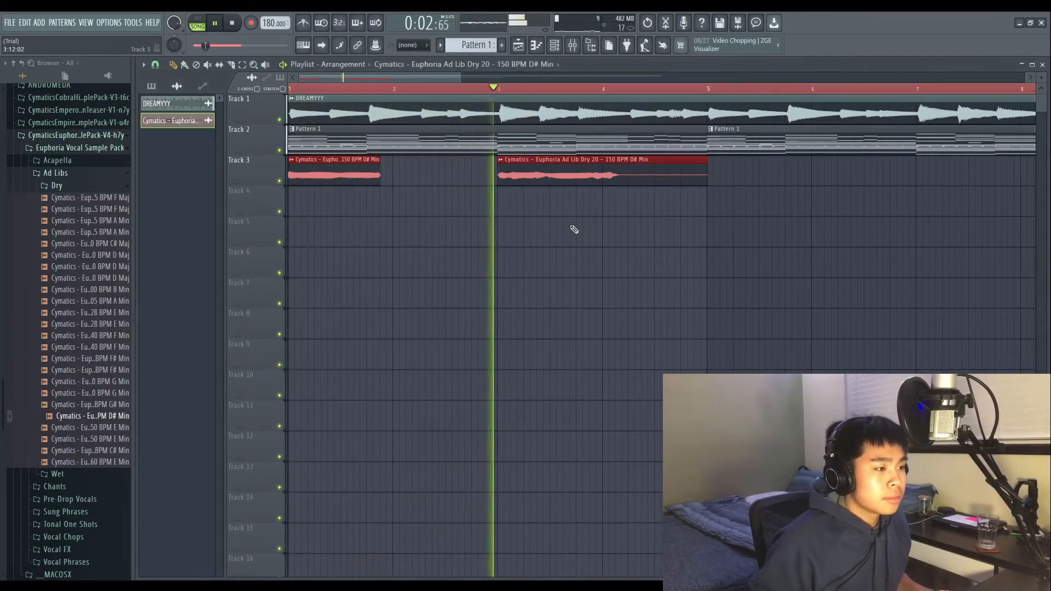
Lengthen the first ad lib clip on Track 3 slightly.
{"action": "left_click", "coordinate": [519, 238]}
{"action": "right_click", "coordinate": [520, 238]}
{"action": "left_click_drag", "start_coordinate": [379, 174], "coordinate": [398, 174]}
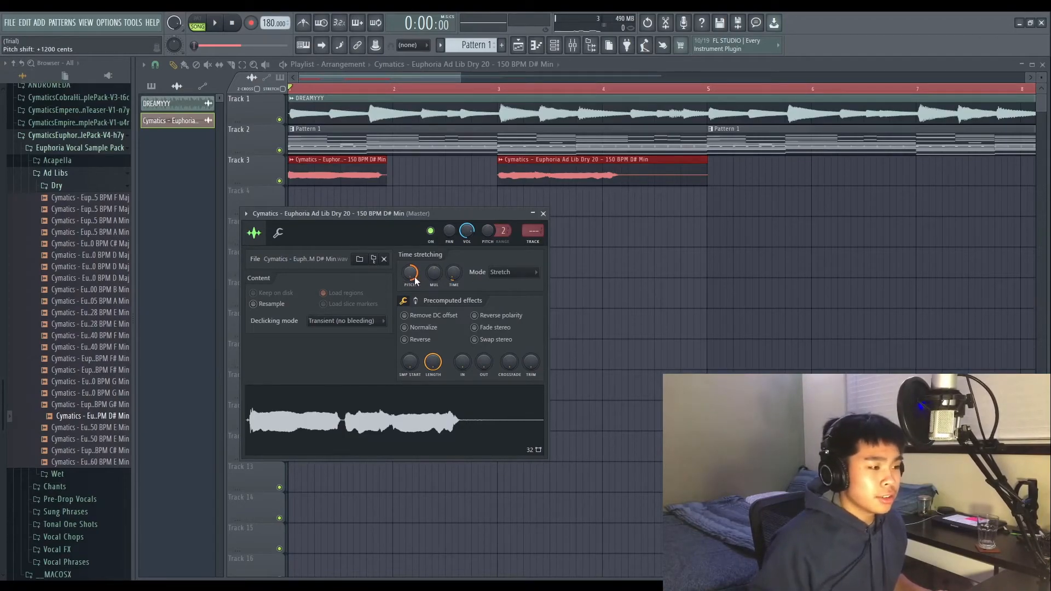
Move the ad lib's sample settings window aside and audition the pitch-shifted vocal against the beat.
{"action": "left_click_drag", "start_coordinate": [452, 211], "coordinate": [573, 204]}
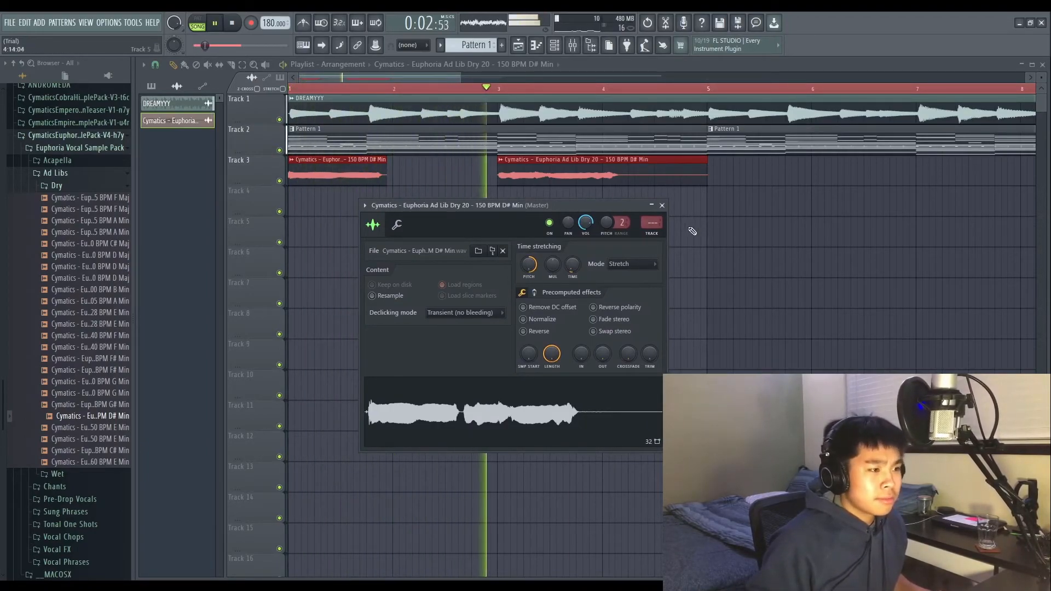
{"action": "left_click", "coordinate": [569, 175]}
{"action": "key", "text": "space"}
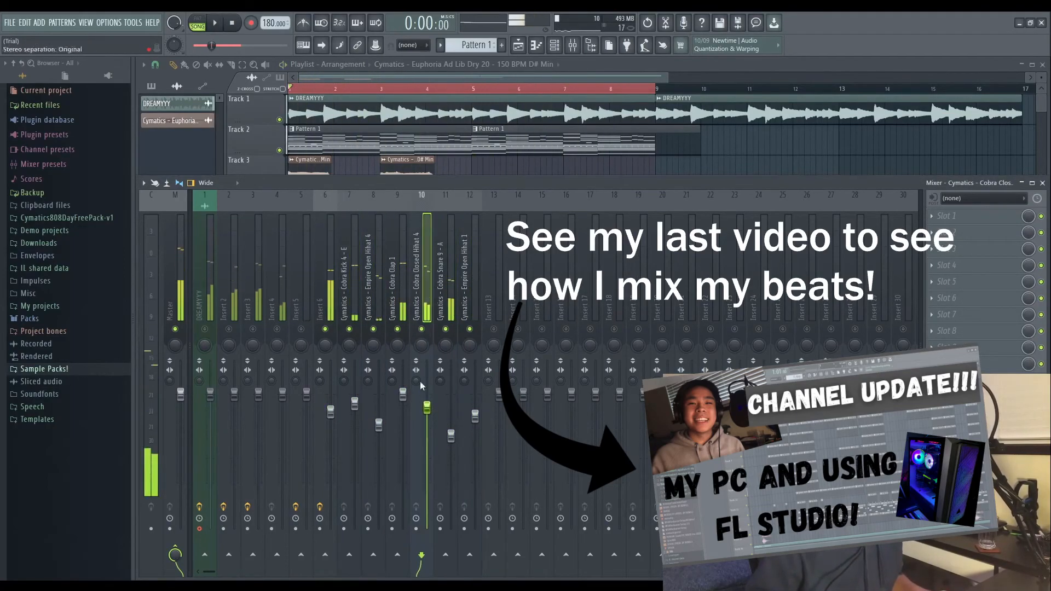
Lower the volume fader of Insert 5 in the mixer.
{"action": "left_click", "coordinate": [307, 425]}
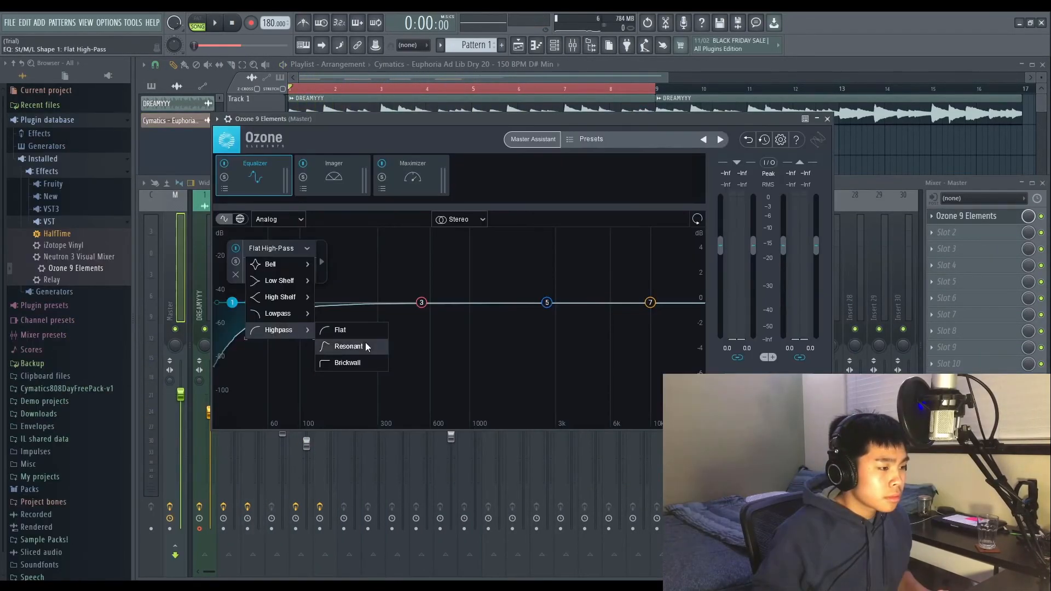
Set Ozone equalizer band 1 to a Brickwall highpass at about 30 Hz and check it with brief playback.
{"action": "left_click", "coordinate": [348, 363]}
{"action": "mouse_move", "coordinate": [233, 307]}
{"action": "left_mouse_down"}
{"action": "mouse_move", "coordinate": [249, 315]}
{"action": "mouse_move", "coordinate": [231, 311]}
{"action": "left_mouse_up"}
{"action": "key", "text": "space"}
{"action": "key", "text": "space"}
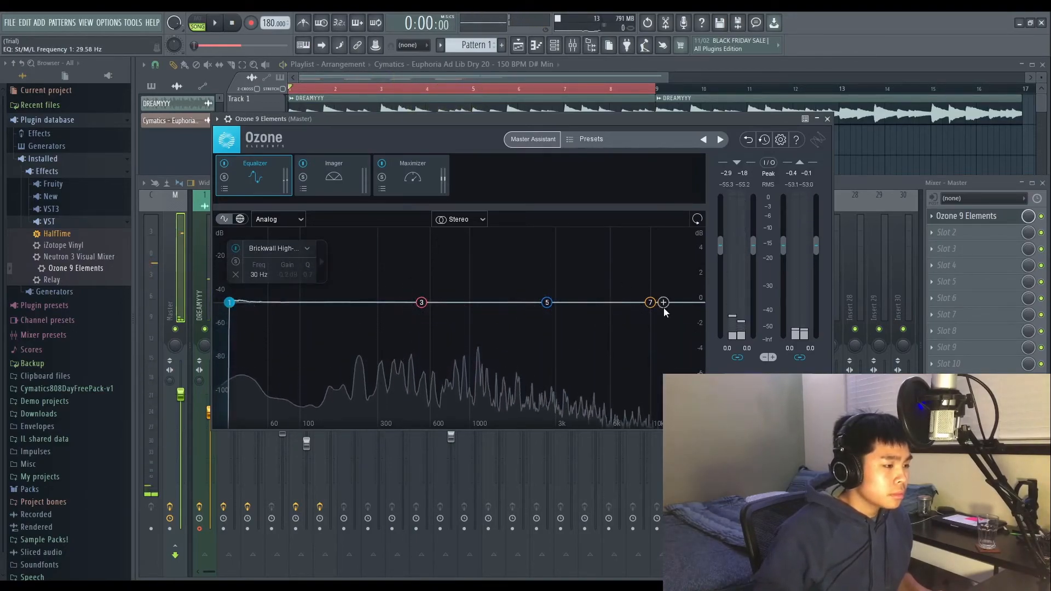
Change the filter shape of Ozone equalizer band 7 and move the band to the upper end of the spectrum.
{"action": "left_click", "coordinate": [650, 303]}
{"action": "left_click", "coordinate": [642, 248]}
{"action": "mouse_move", "coordinate": [655, 296]}
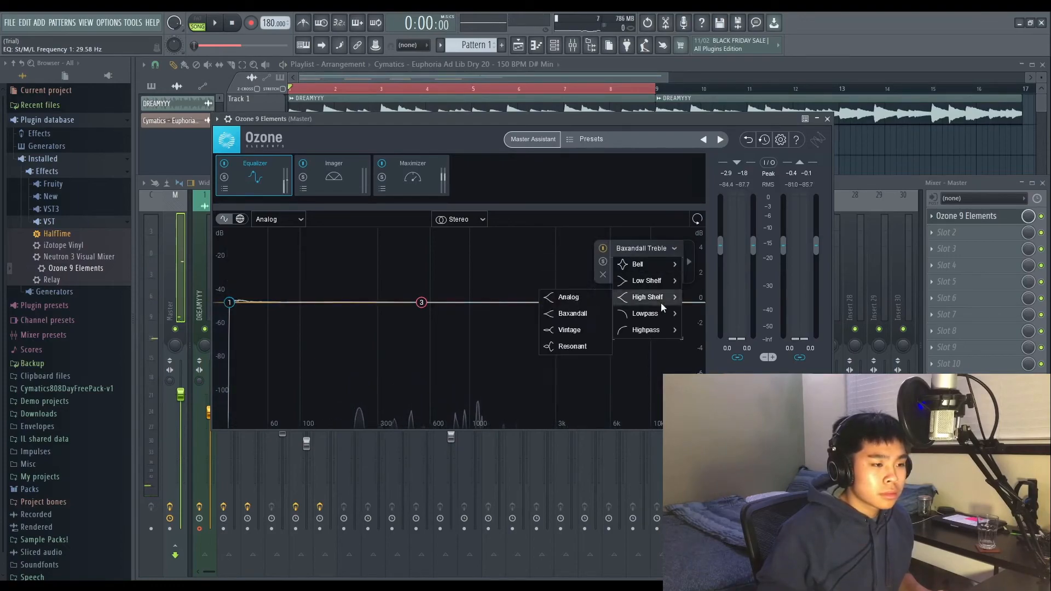
{"action": "left_click", "coordinate": [571, 346]}
{"action": "left_click_drag", "start_coordinate": [655, 304], "coordinate": [699, 310]}
Play the finished arrangement in the playlist and stop playback.
{"action": "key", "text": "space"}
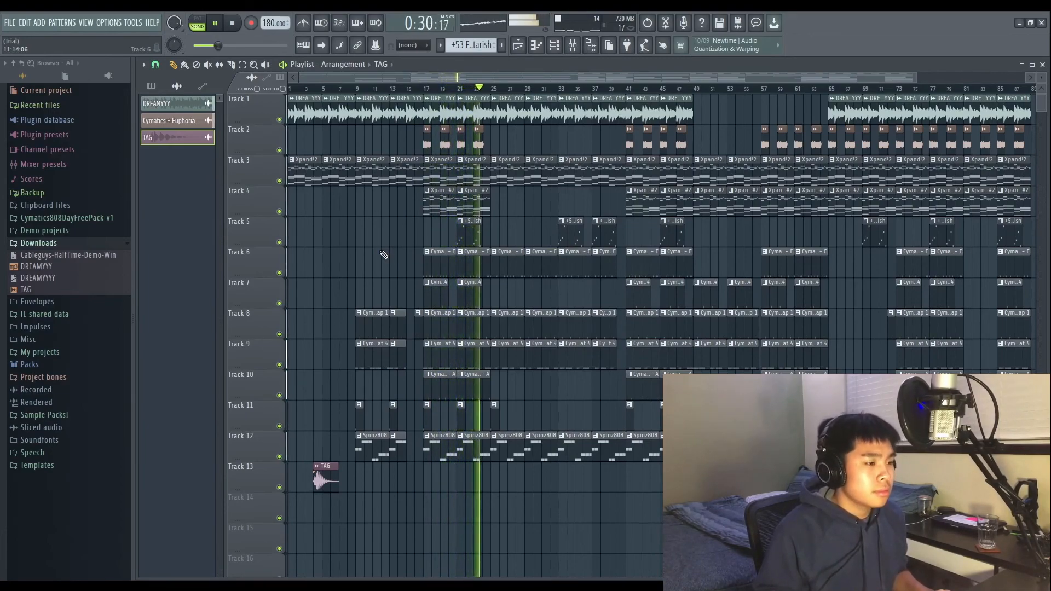
{"action": "key", "text": "space"}
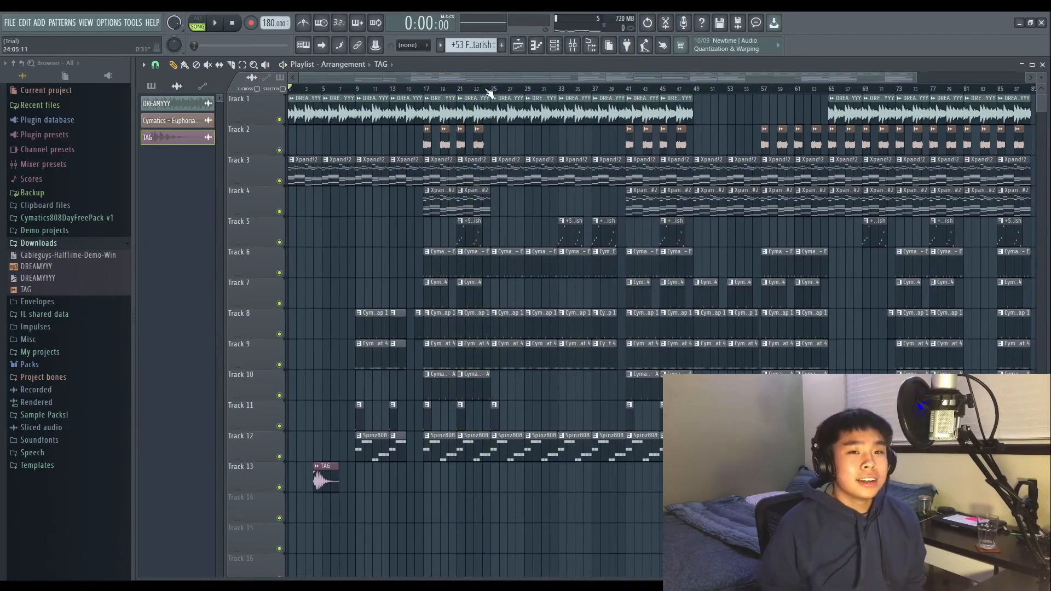